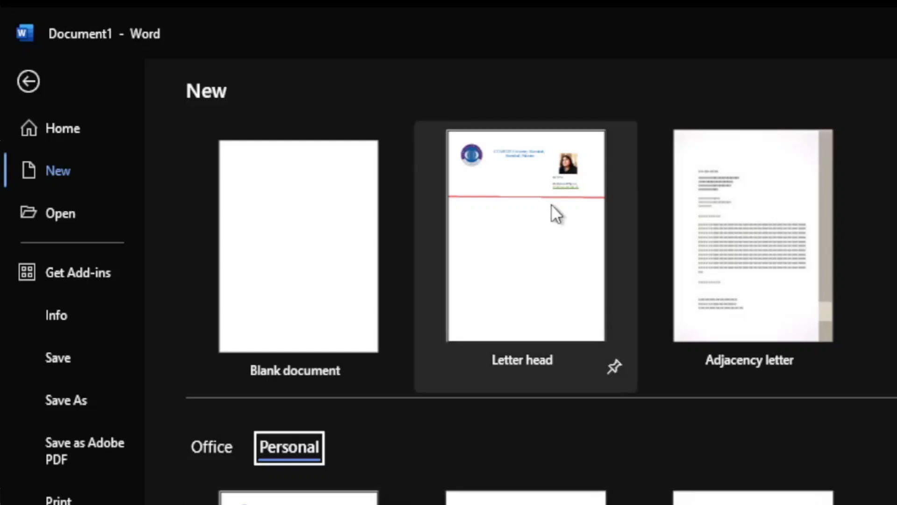
# Step: Insert the COMSATS University logo picture into the Letter head document and shrink it proportionally to about 1.31" by 1.31"
pyautogui.click(547, 246)
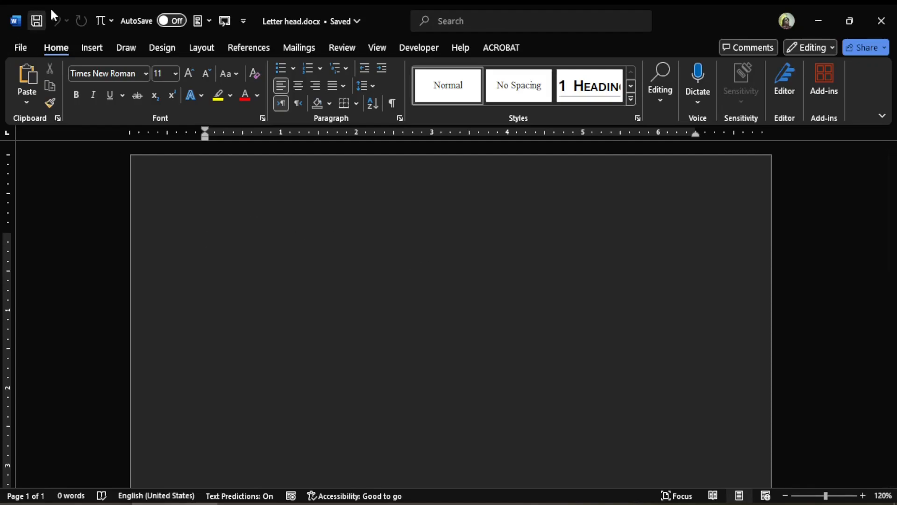
pyautogui.click(92, 46)
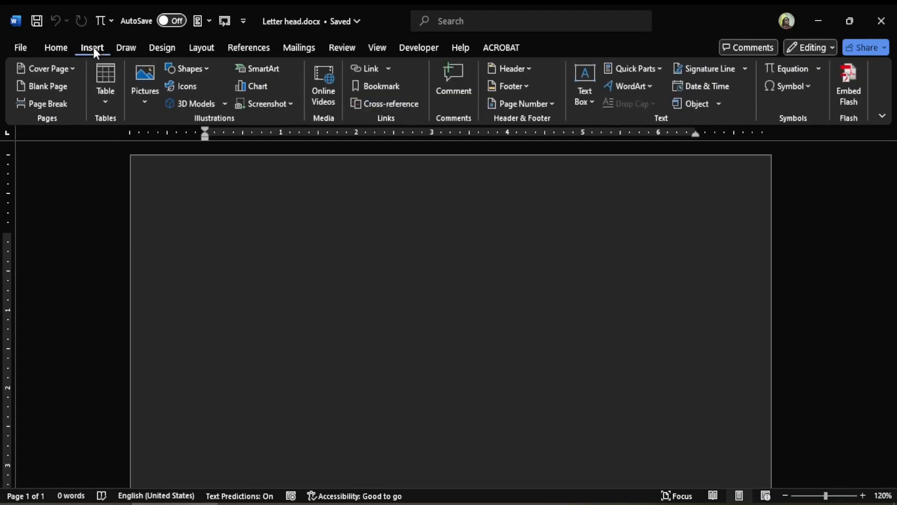
pyautogui.click(145, 102)
pyautogui.click(173, 143)
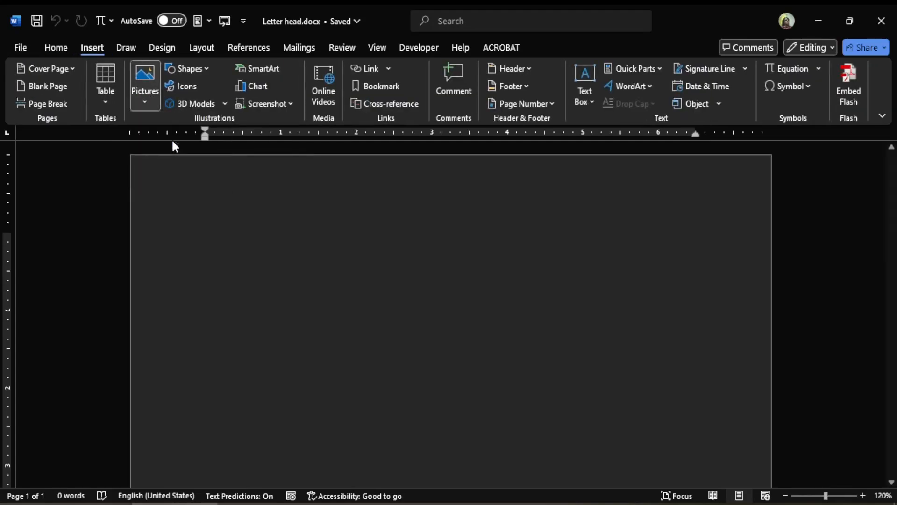
pyautogui.click(222, 200)
pyautogui.doubleClick(223, 201)
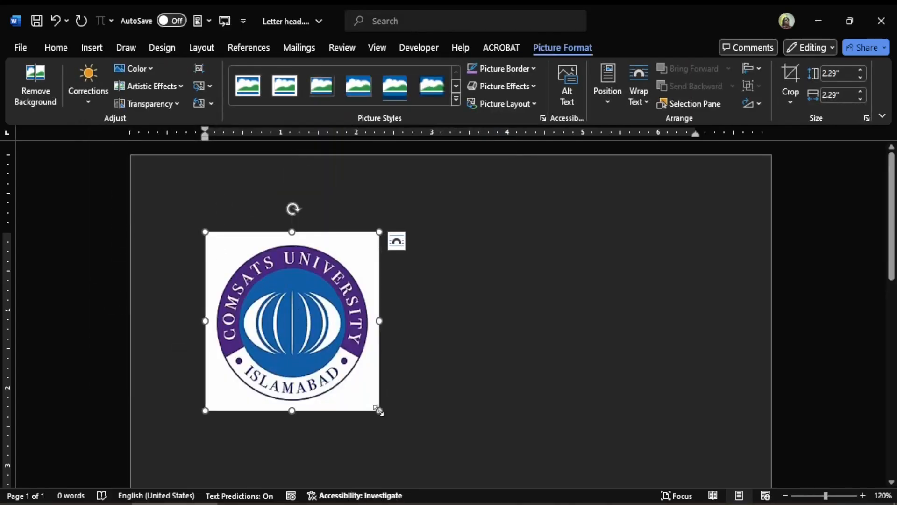
pyautogui.moveTo(378, 410); pyautogui.dragTo(305, 335)
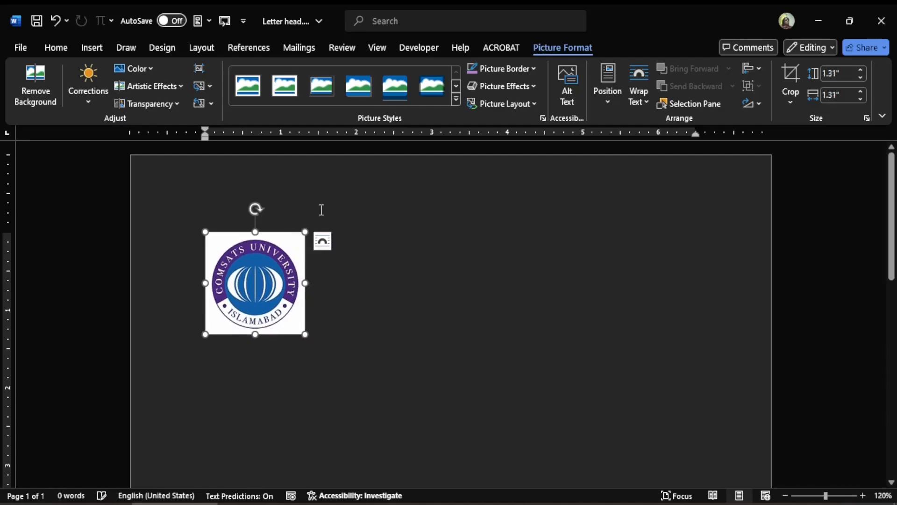
# Step: Set the logo's text wrapping to In Front of Text and move it slightly up and left on the page
pyautogui.click(322, 242)
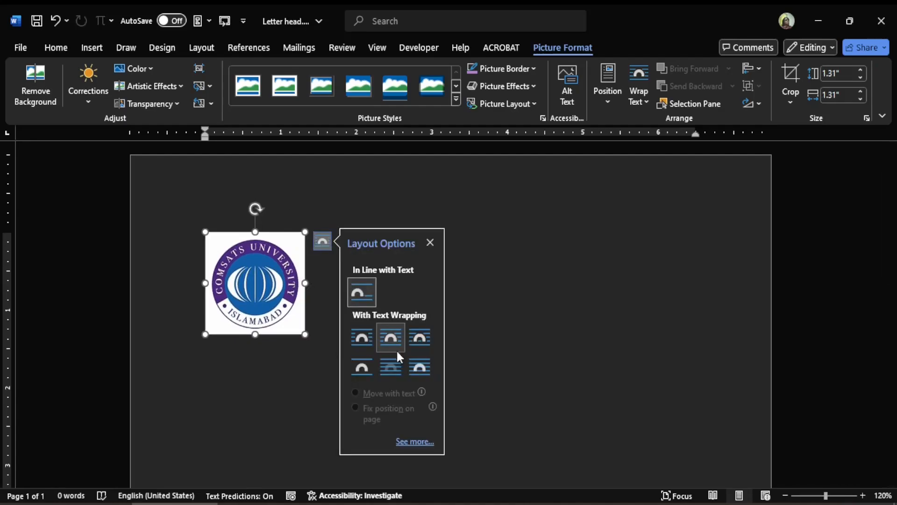
pyautogui.click(421, 367)
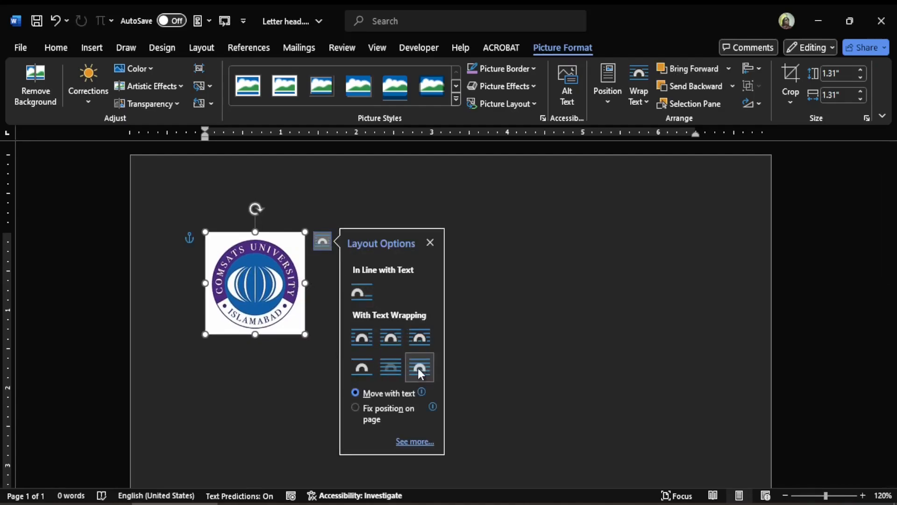
pyautogui.click(234, 384)
pyautogui.moveTo(252, 310); pyautogui.dragTo(241, 283)
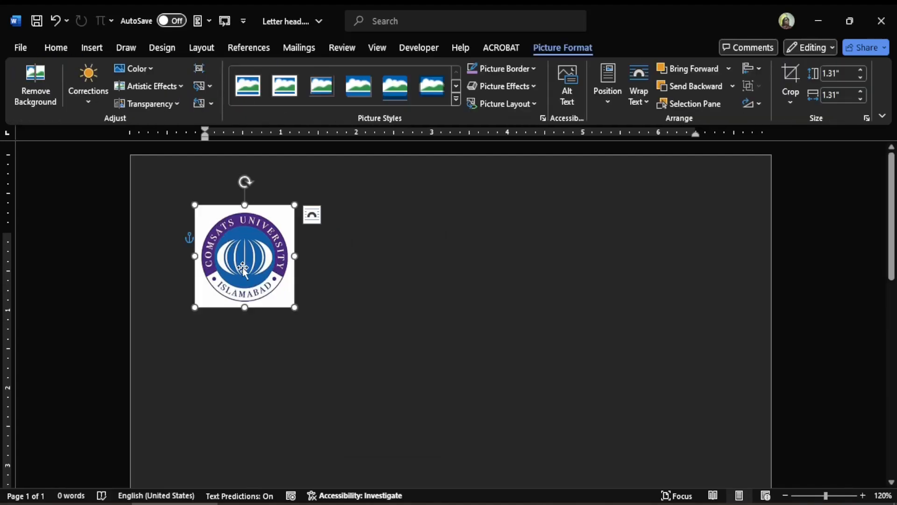
# Step: Crop the logo to the Oval shape and shift it a little further toward the page's upper-left corner
pyautogui.click(790, 100)
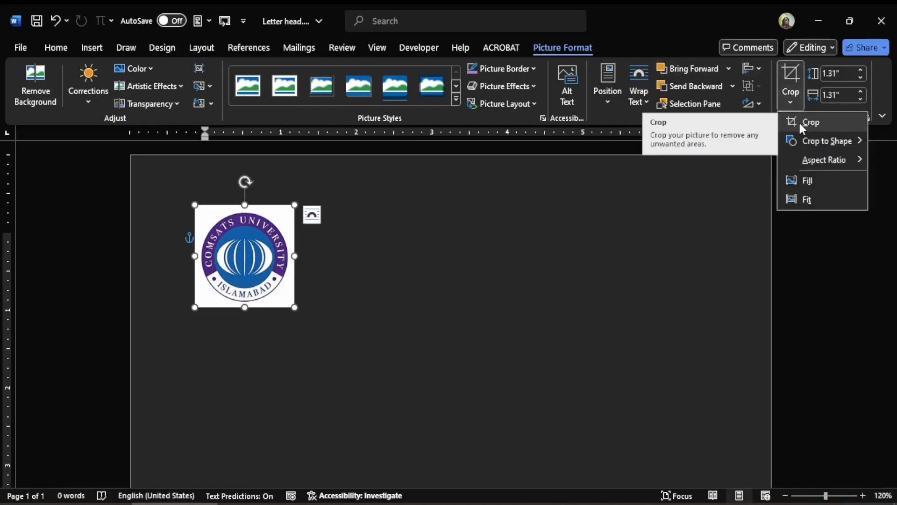
pyautogui.moveTo(843, 141)
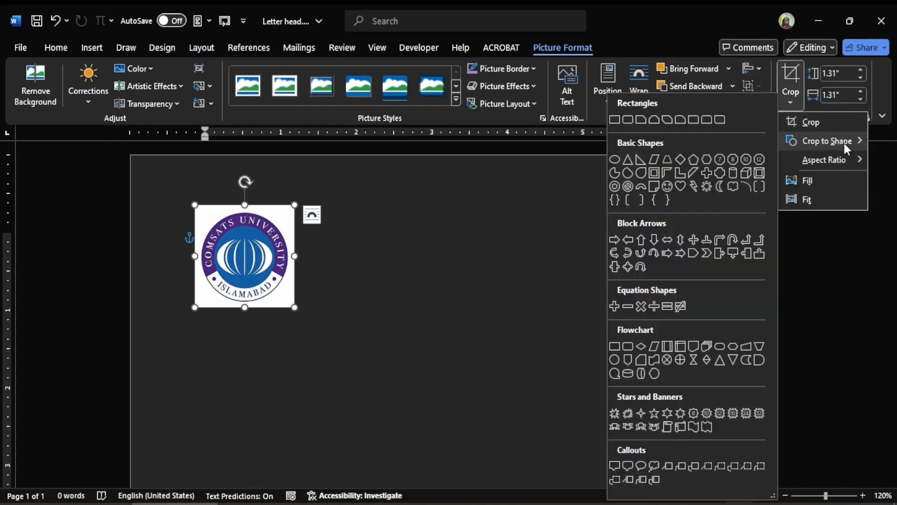
pyautogui.click(614, 160)
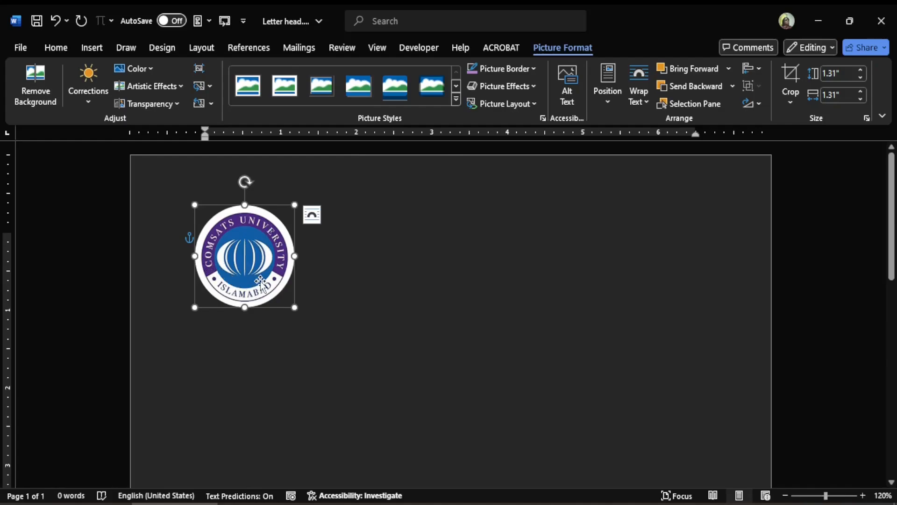
pyautogui.click(344, 268)
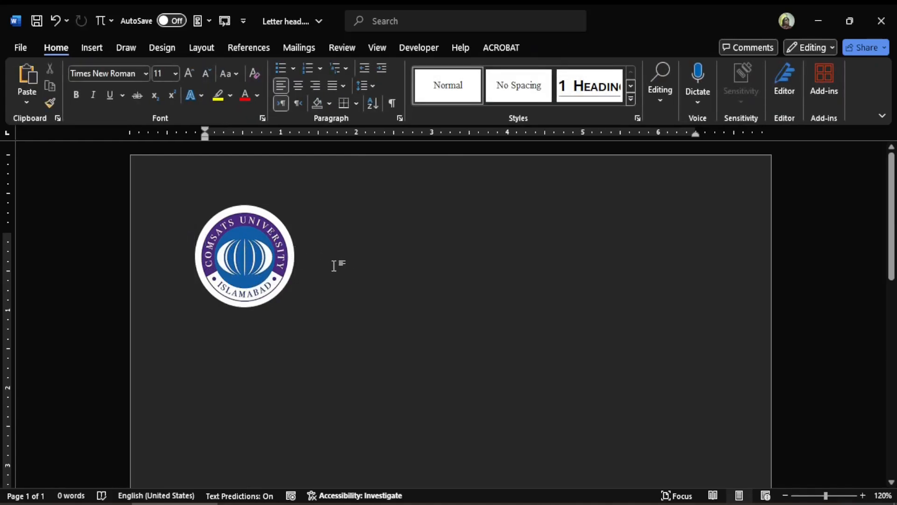
pyautogui.hotkey('ctrl', 'z')
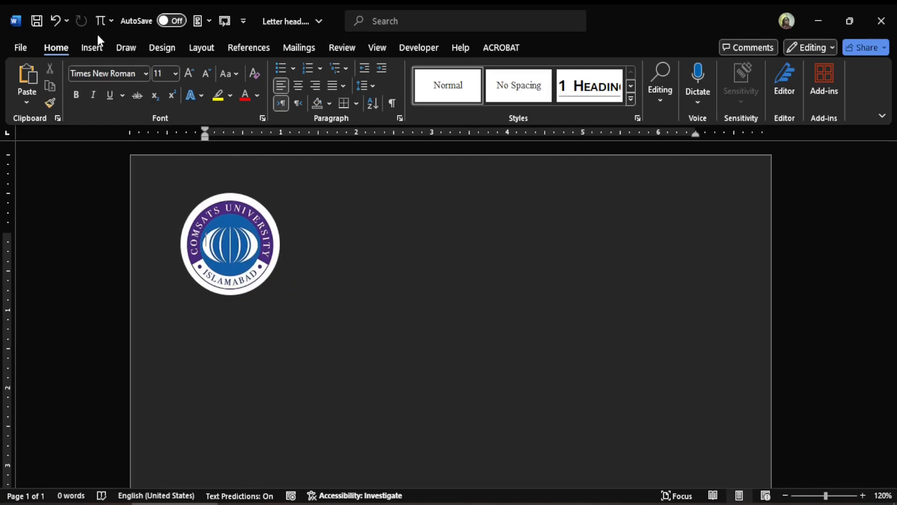
# Step: Insert a 1x1 table and adjust its edges so it starts beside the logo and is about 5 inches wide
pyautogui.click(91, 47)
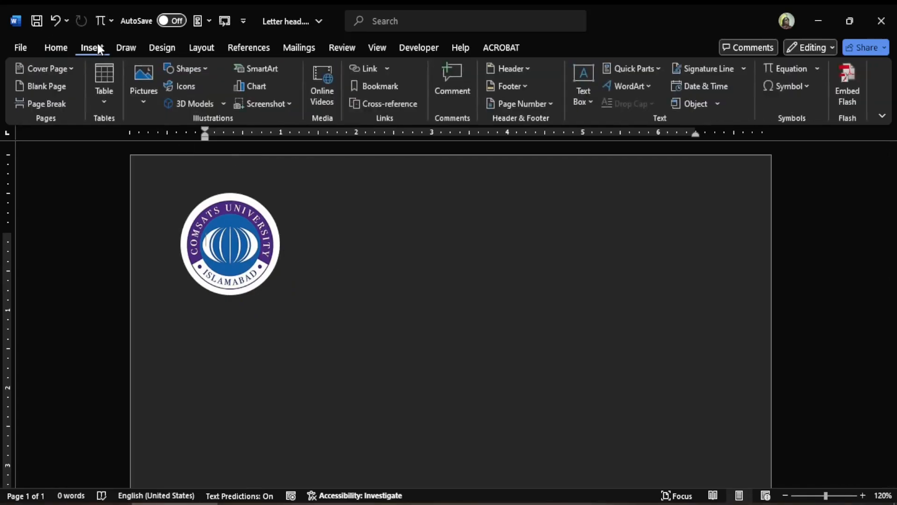
pyautogui.click(102, 93)
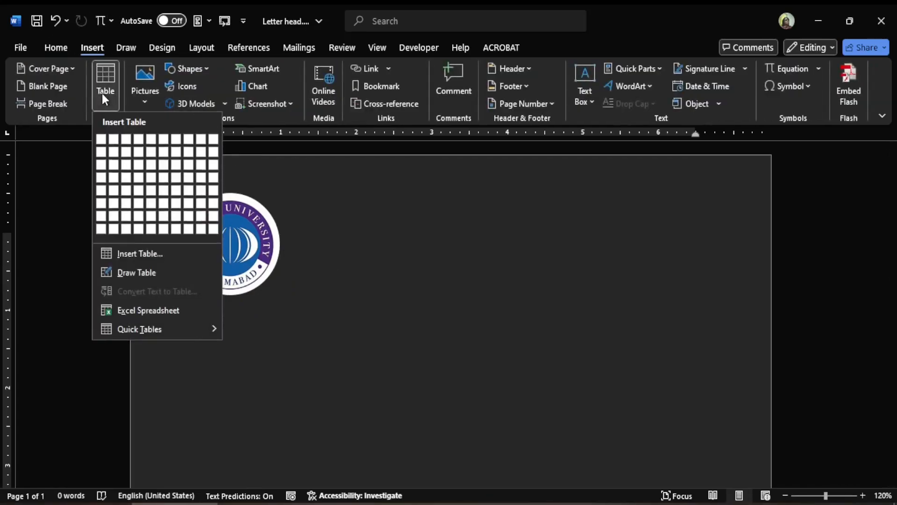
pyautogui.click(101, 139)
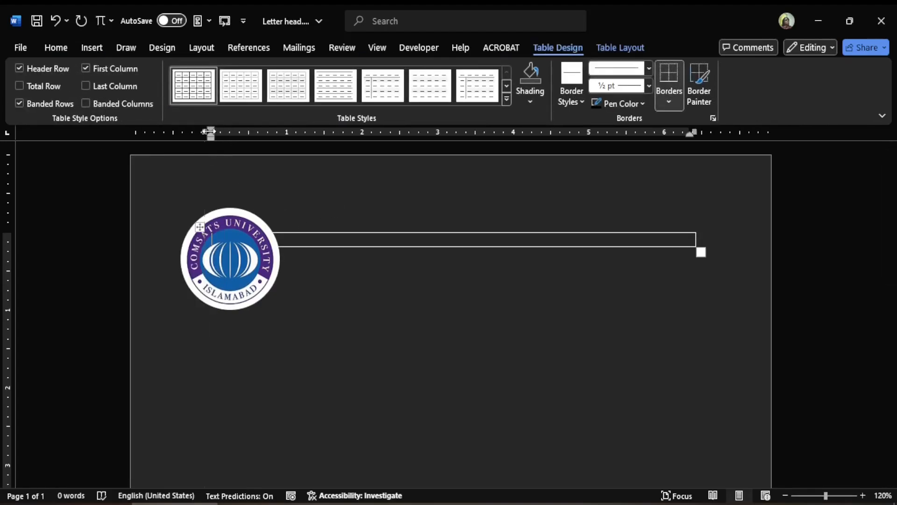
pyautogui.moveTo(211, 132); pyautogui.dragTo(285, 130)
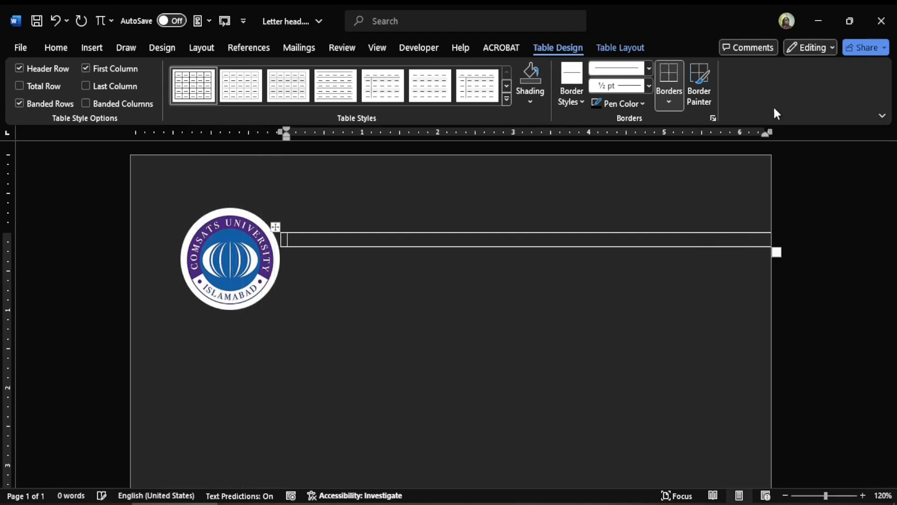
pyautogui.moveTo(768, 132); pyautogui.dragTo(653, 132)
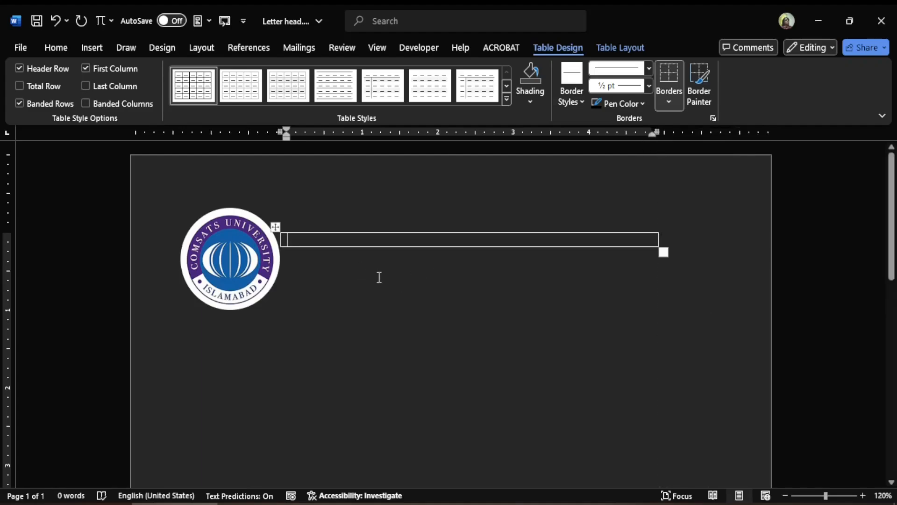
# Step: Enter "COMSATS University Islamabad," and "Islamabad, Pakistan" on two lines in the table cell
pyautogui.write('C')
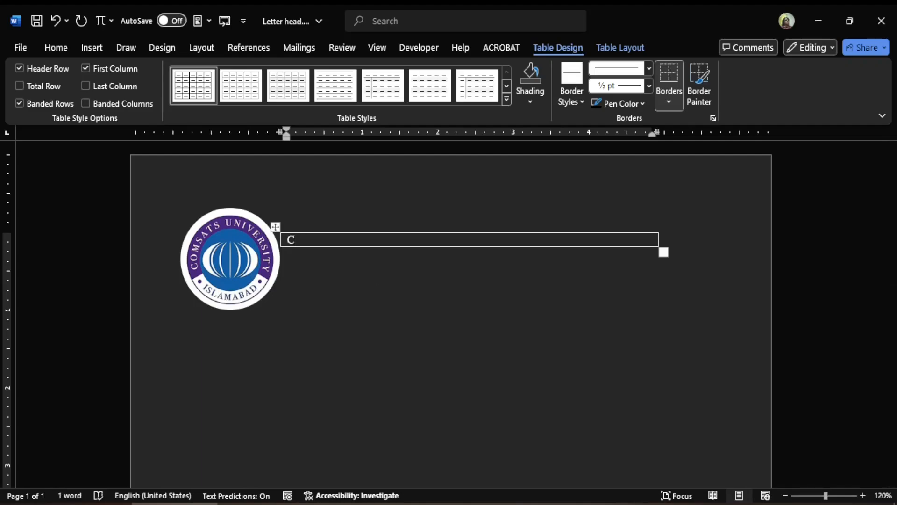
pyautogui.write('oOMSATS Univer')
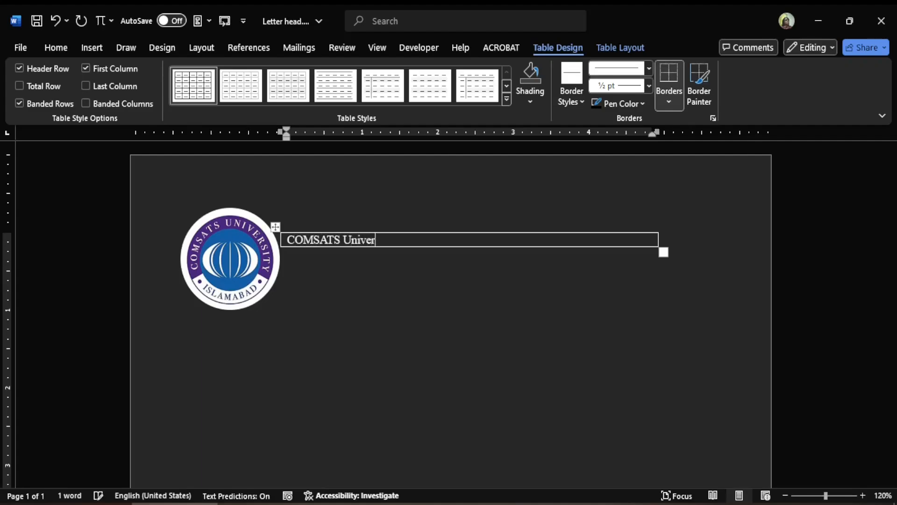
pyautogui.write('sity Islamabad')
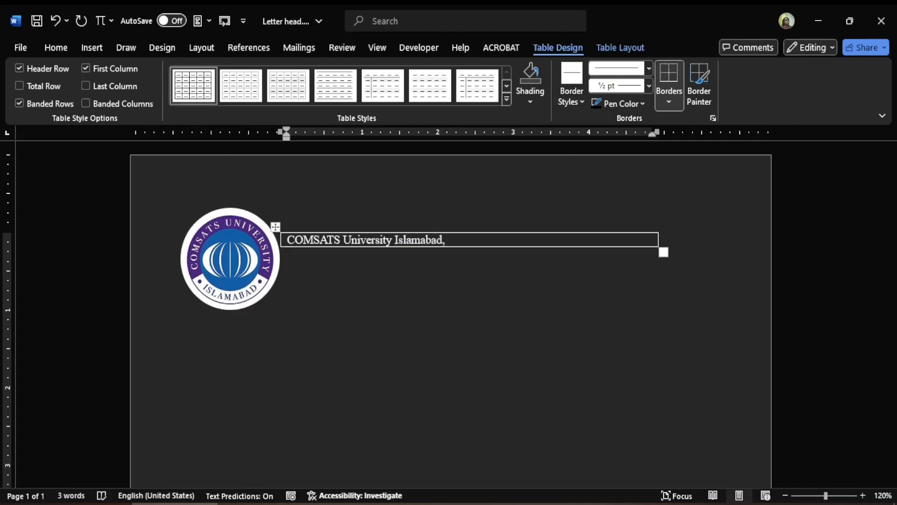
pyautogui.write(',')
pyautogui.press('Return')
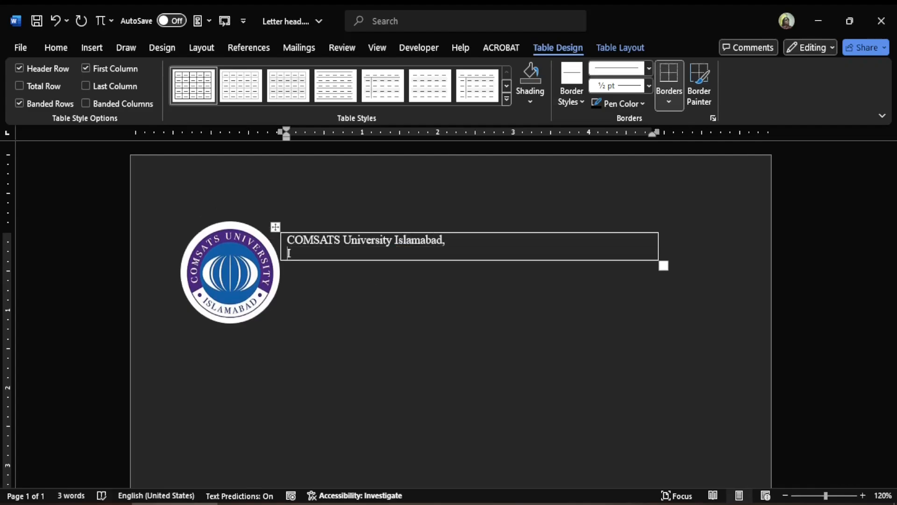
pyautogui.write('Islamabad, Pakistan')
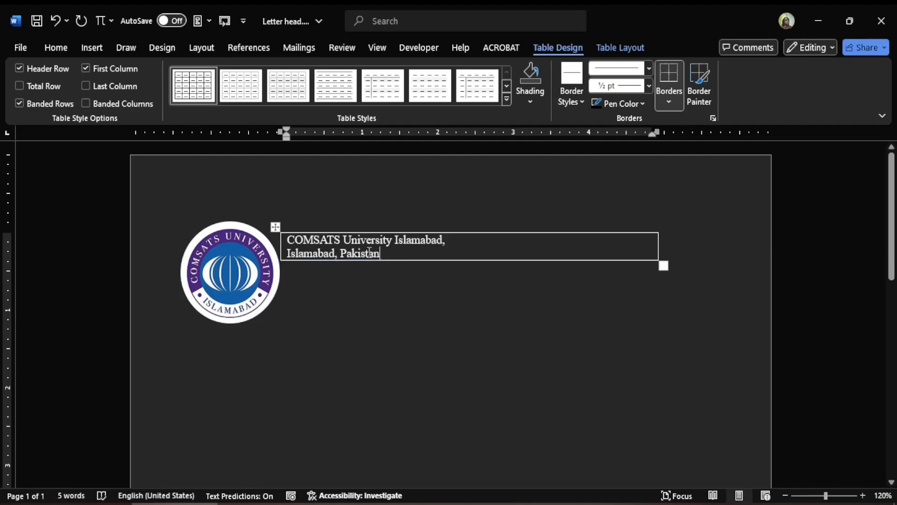
# Step: Format both lines of the university heading in standard Blue at 14 pt, centred in the cell
pyautogui.moveTo(369, 252); pyautogui.dragTo(289, 239)
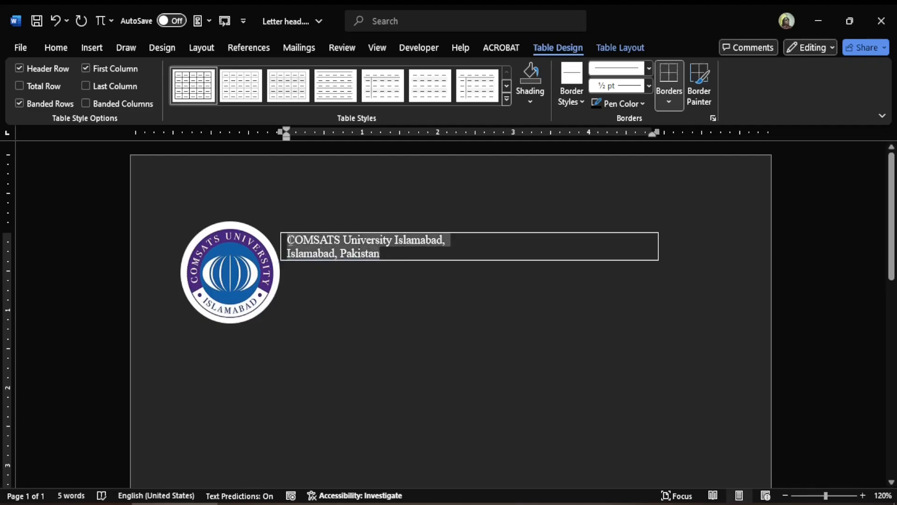
pyautogui.click(57, 52)
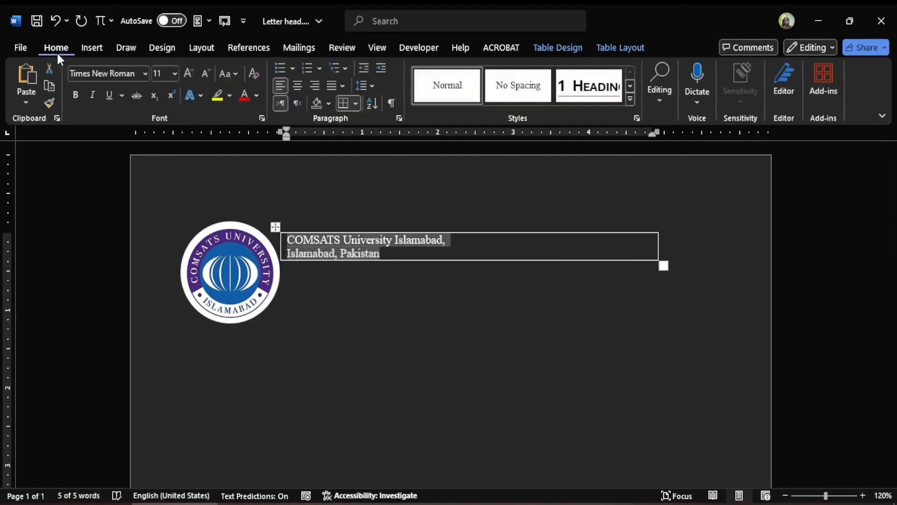
pyautogui.click(257, 97)
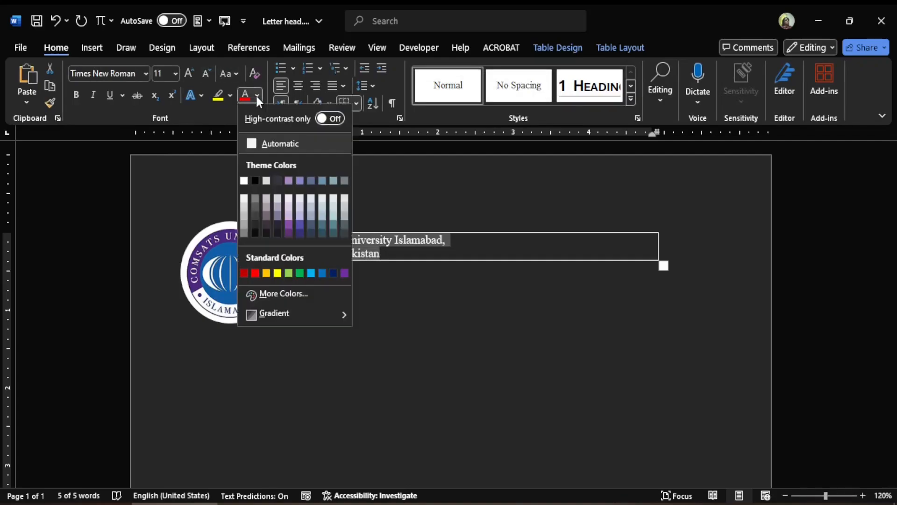
pyautogui.click(321, 272)
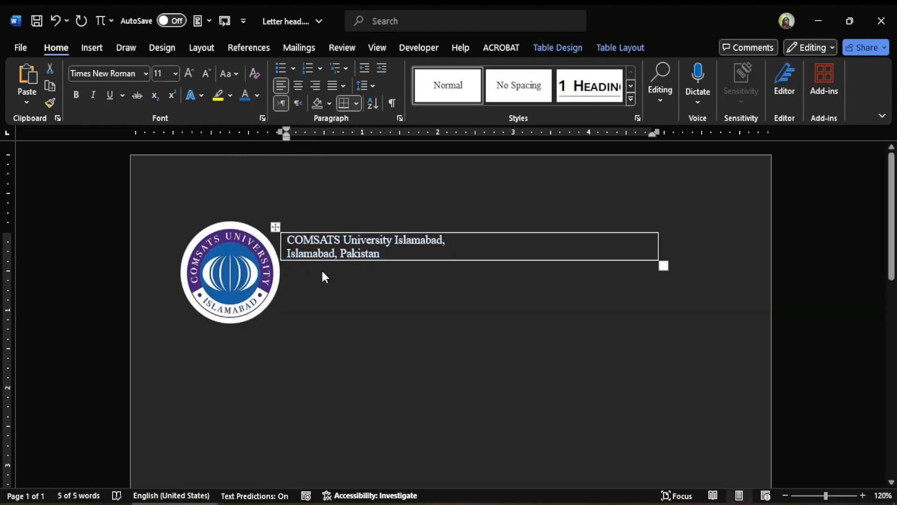
pyautogui.click(175, 74)
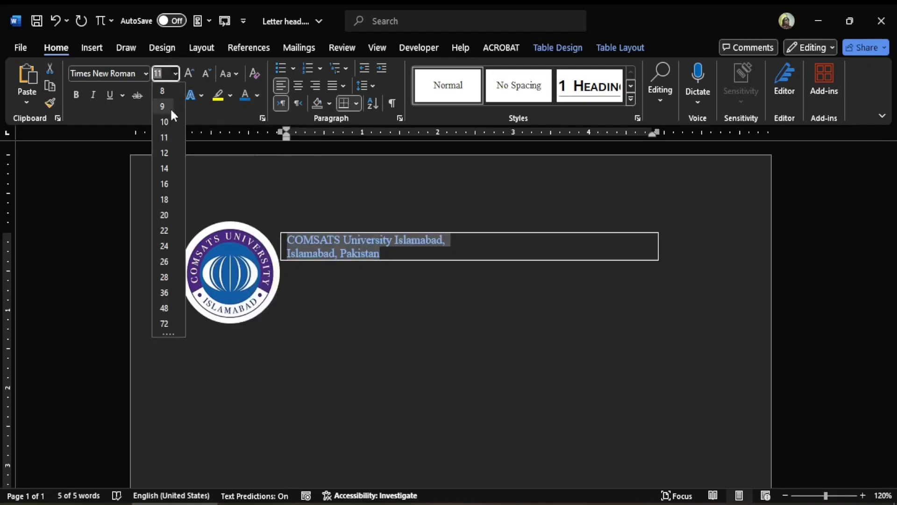
pyautogui.click(168, 170)
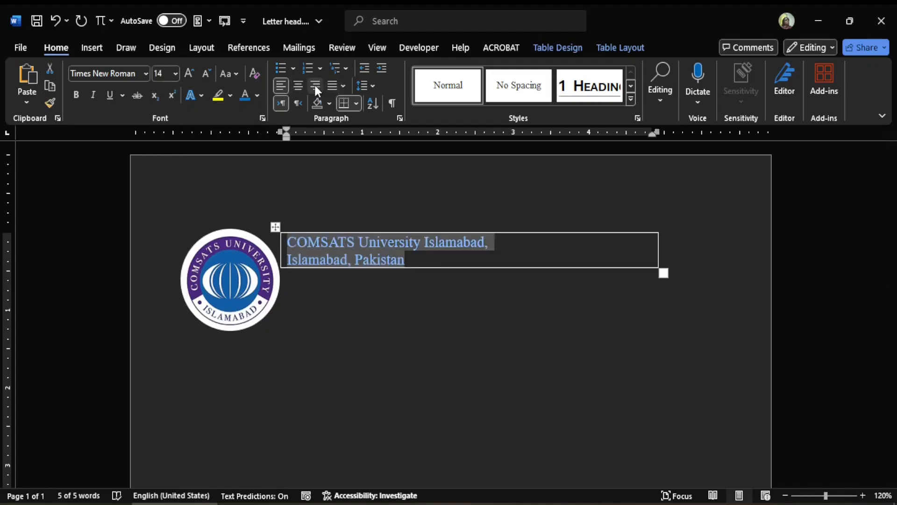
pyautogui.click(299, 86)
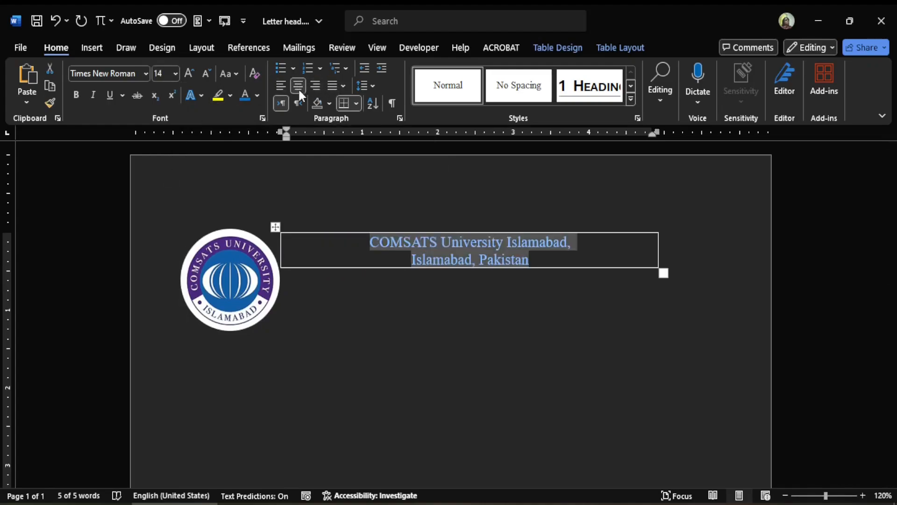
pyautogui.click(434, 318)
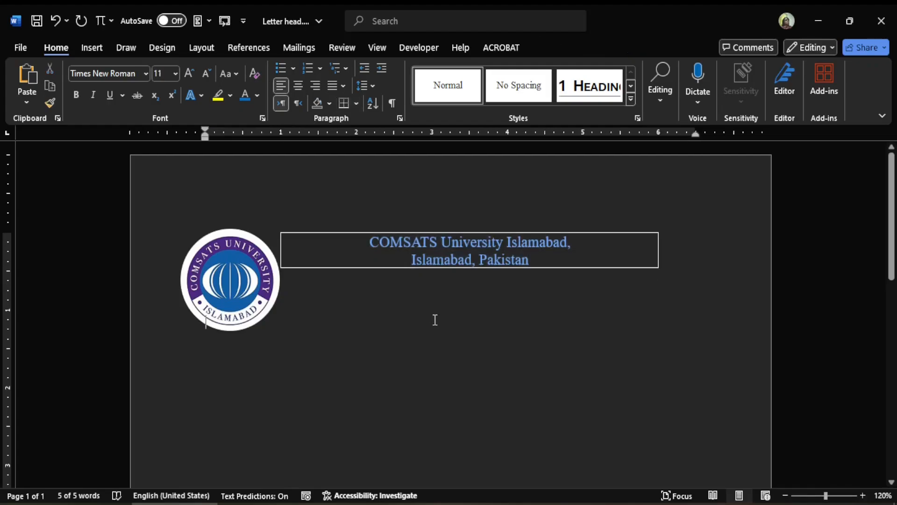
# Step: Narrow the heading table to about 3.8 inches and move the logo up so it is vertically centred beside it
pyautogui.click(356, 259)
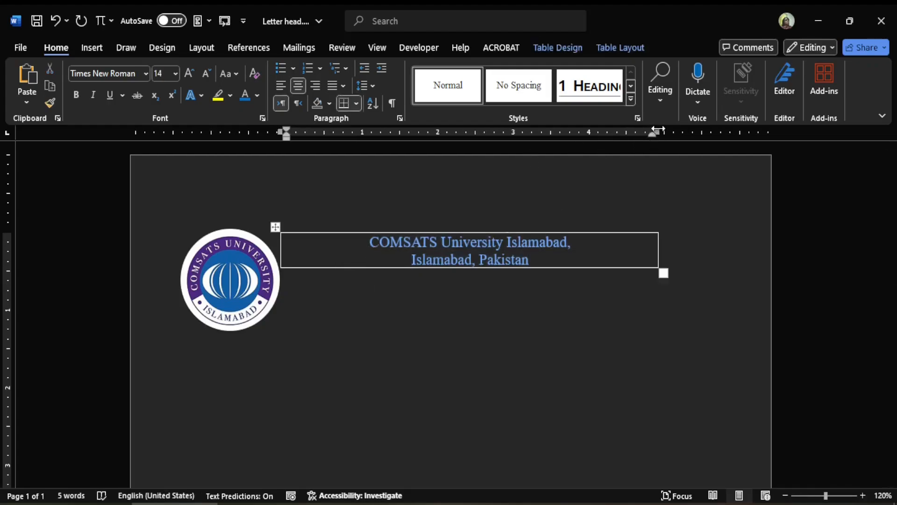
pyautogui.moveTo(658, 130); pyautogui.dragTo(564, 132)
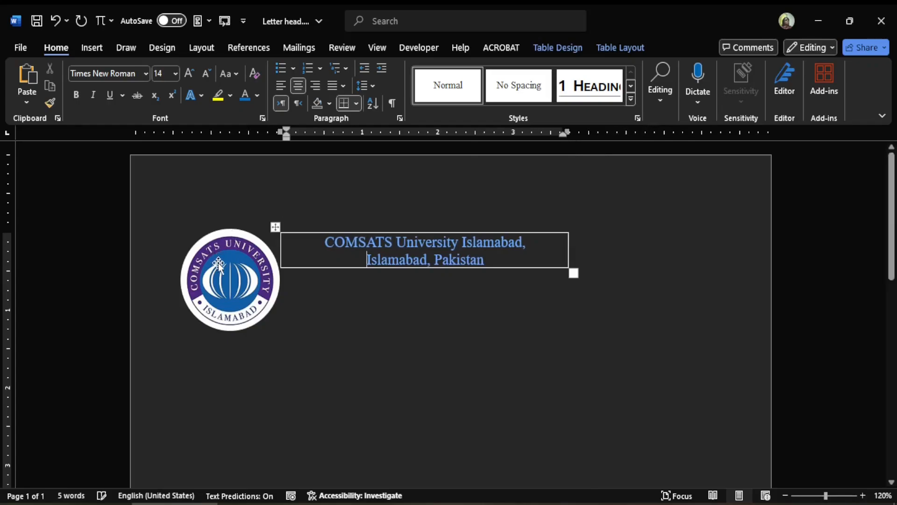
pyautogui.click(218, 264)
pyautogui.moveTo(219, 265); pyautogui.dragTo(226, 243)
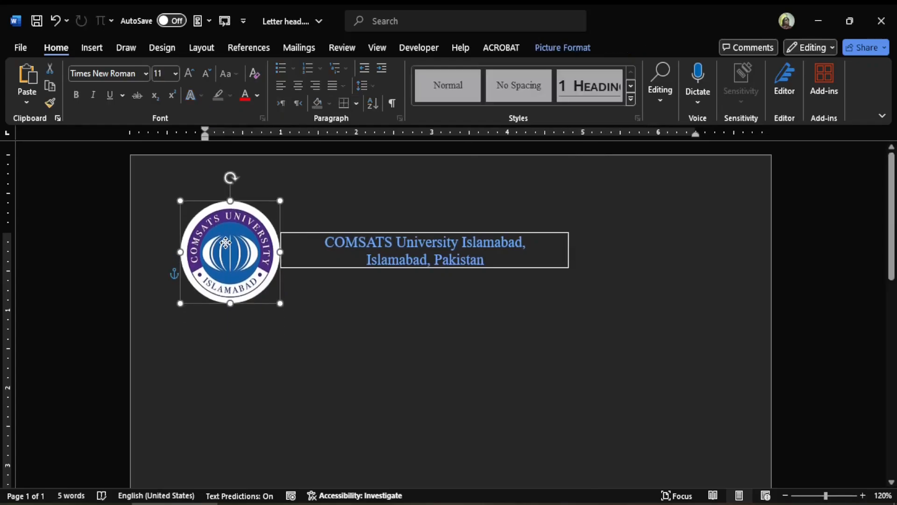
pyautogui.click(401, 347)
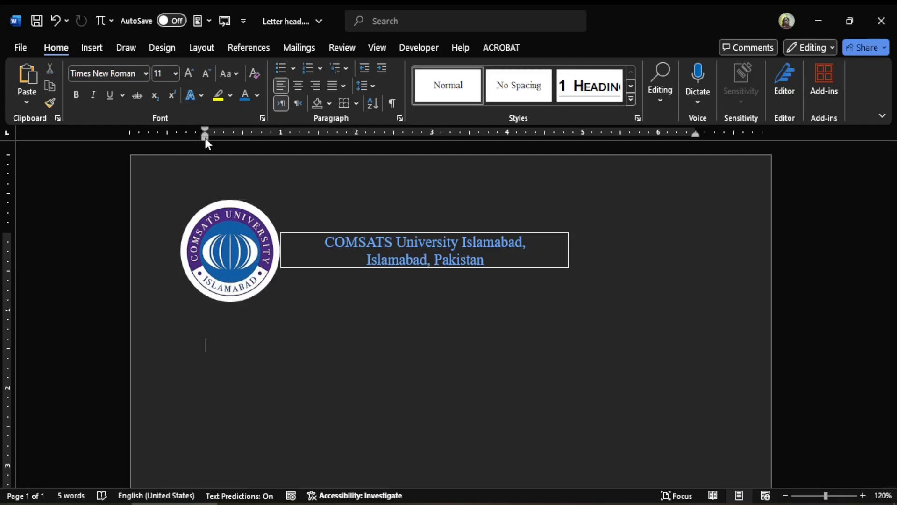
# Step: Indent the paragraph below the heading to about 4.7 inches and enter the professor's name, "Professor of Physics," and the e-mail address on separate lines
pyautogui.moveTo(205, 136)
pyautogui.mouseDown()
pyautogui.moveTo(375, 126)
pyautogui.moveTo(559, 130)
pyautogui.mouseUp()
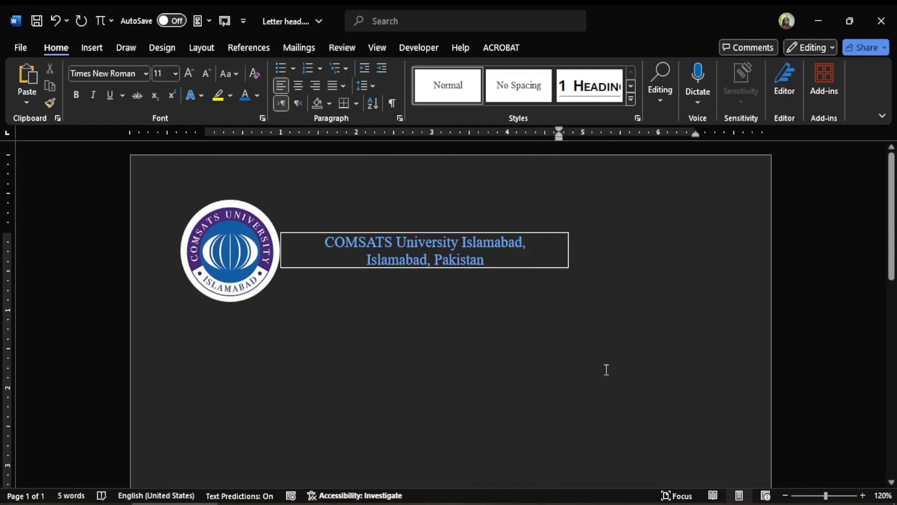
pyautogui.write('Dr')
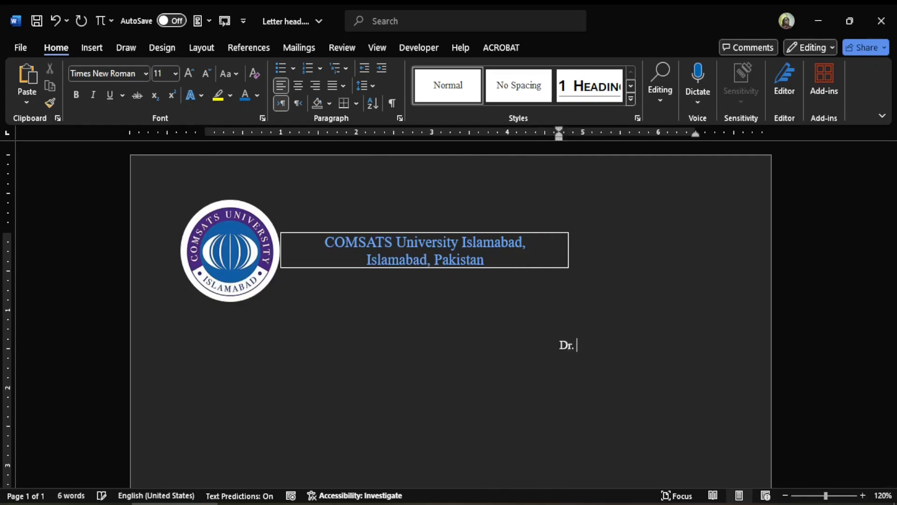
pyautogui.write('. XYZ ')
pyautogui.write('Professor')
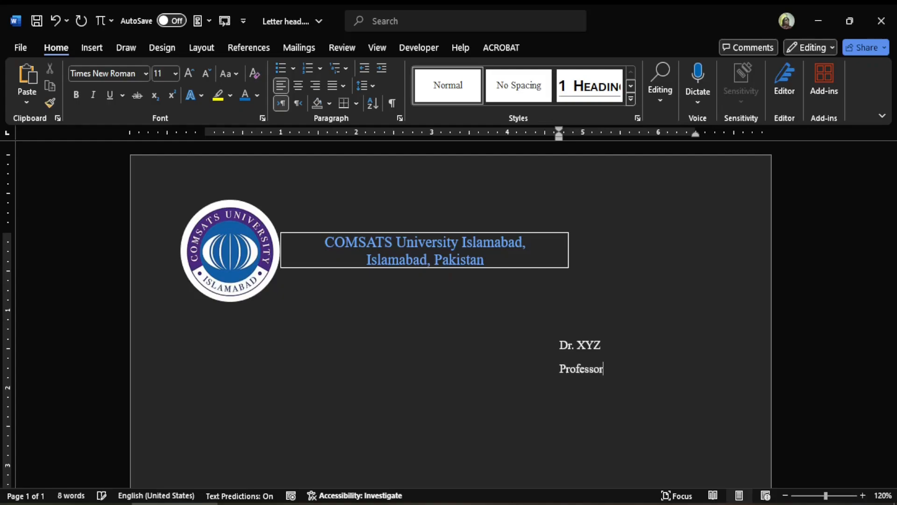
pyautogui.write(' of Physics')
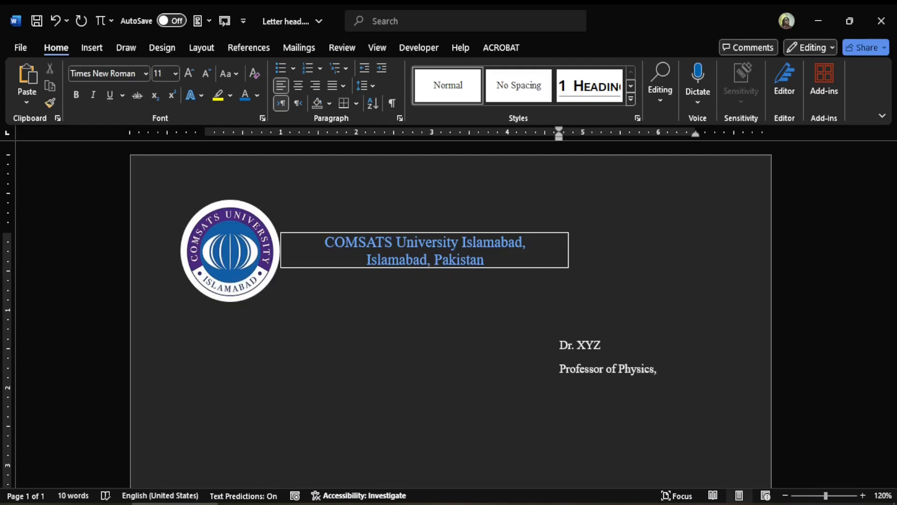
pyautogui.write(',')
pyautogui.press('Return')
pyautogui.write('xyz@comsats')
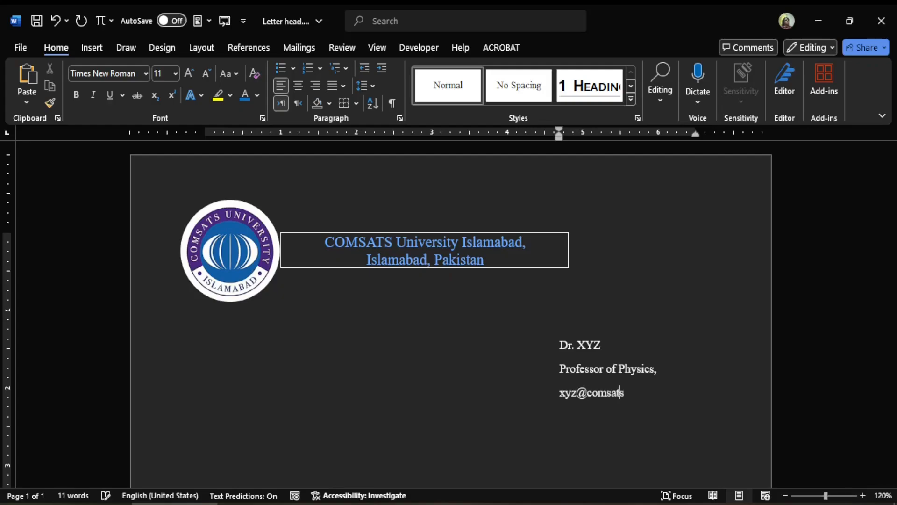
pyautogui.write('.edu.pk')
pyautogui.press('Return')
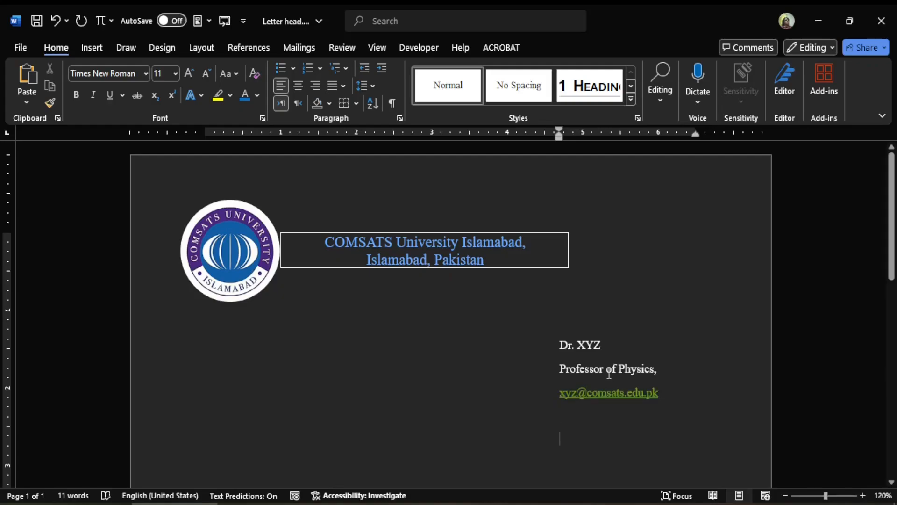
# Step: Remove the space after the paragraph for the job title and e-mail lines
pyautogui.moveTo(666, 399); pyautogui.dragTo(550, 372)
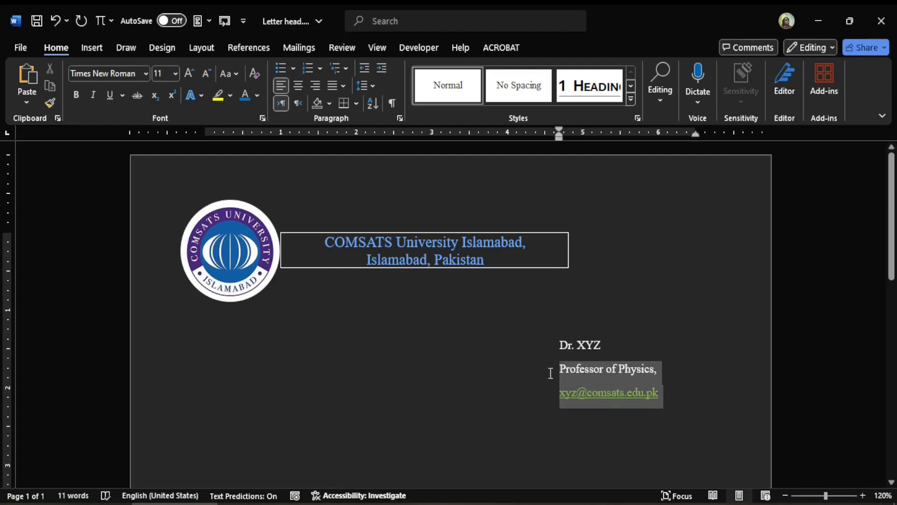
pyautogui.click(369, 86)
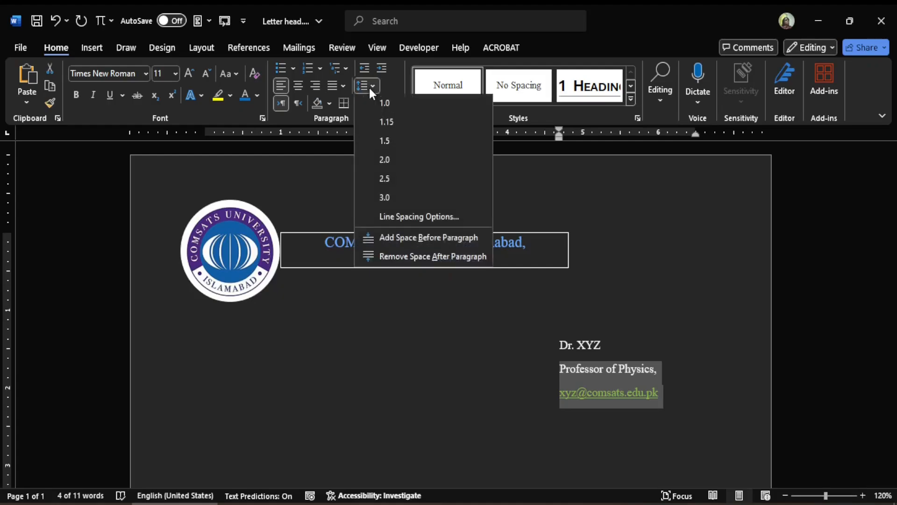
pyautogui.click(400, 255)
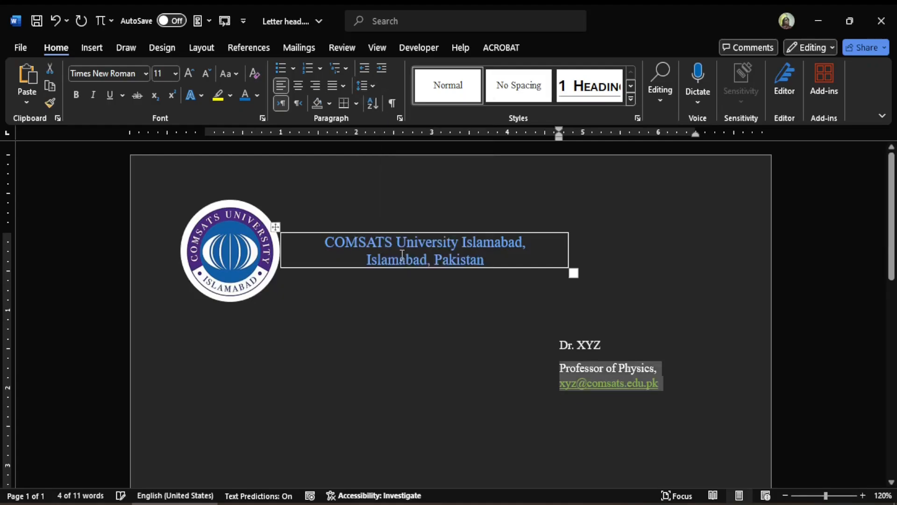
pyautogui.click(642, 438)
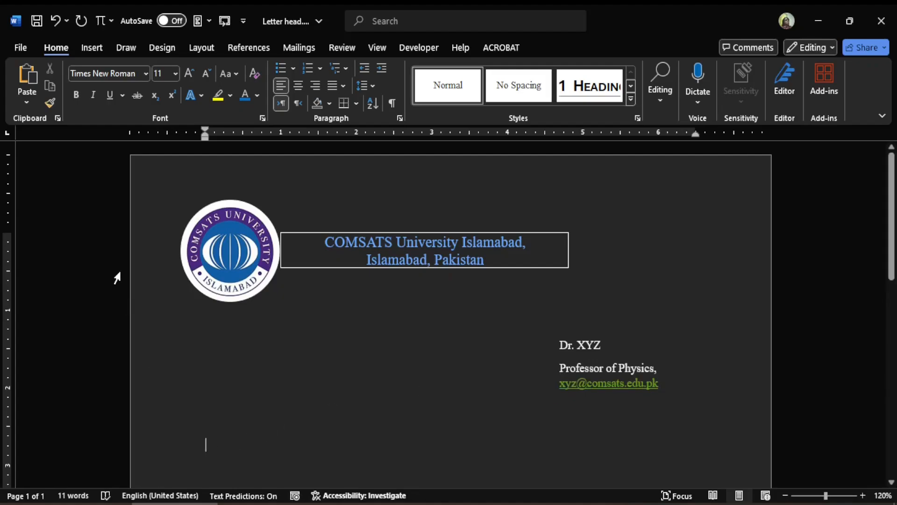
# Step: Draw a straight line below the contact details and stretch it across the page to about 8.42 inches wide
pyautogui.click(92, 48)
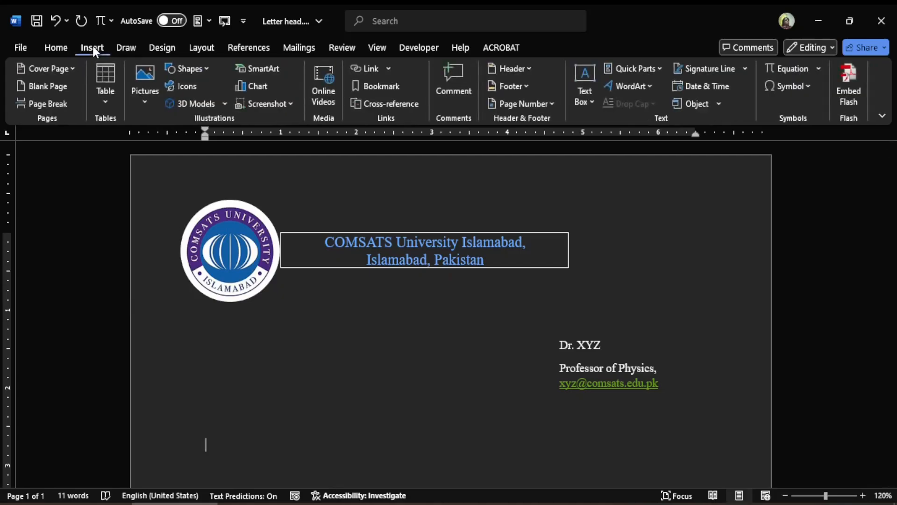
pyautogui.click(201, 68)
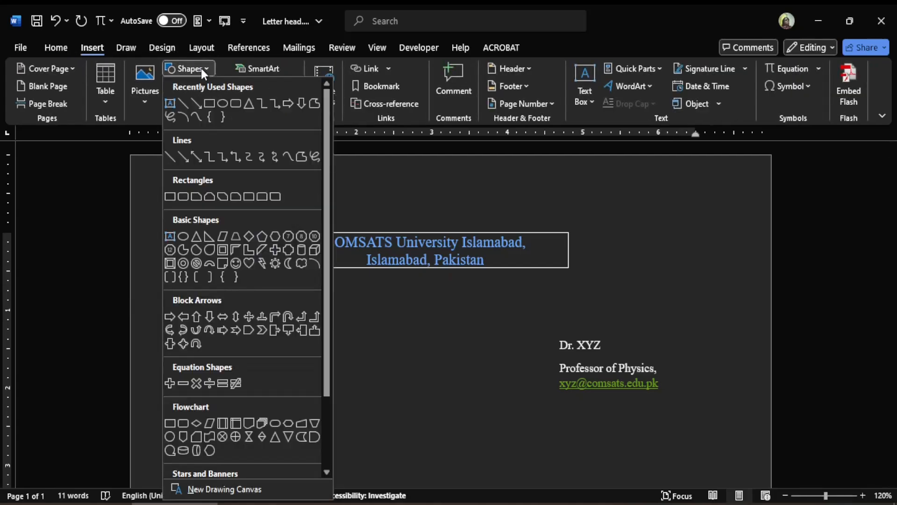
pyautogui.click(184, 101)
pyautogui.moveTo(230, 419); pyautogui.dragTo(306, 497)
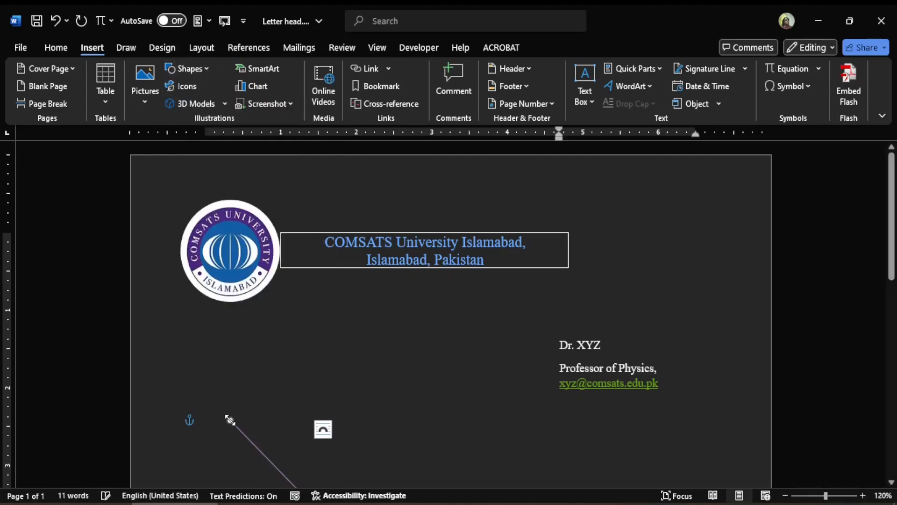
pyautogui.scroll(-1, 466, 392)
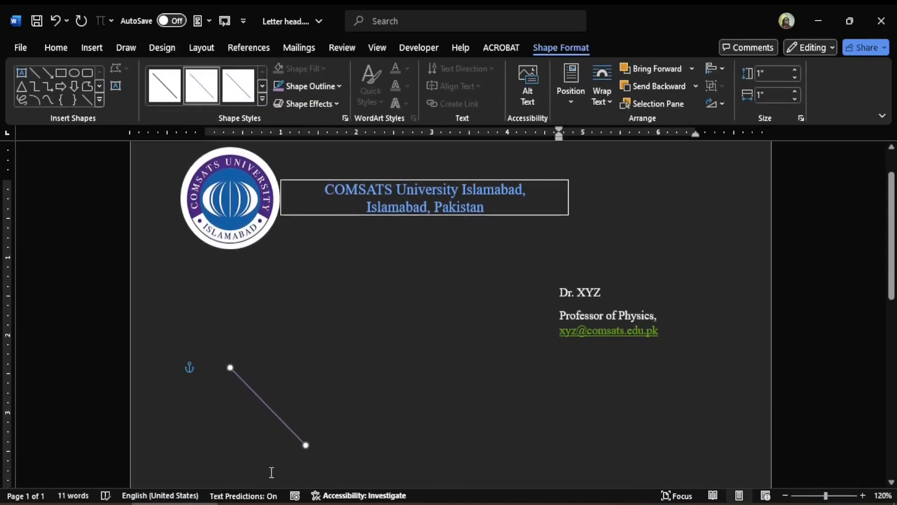
pyautogui.moveTo(303, 443); pyautogui.dragTo(770, 367)
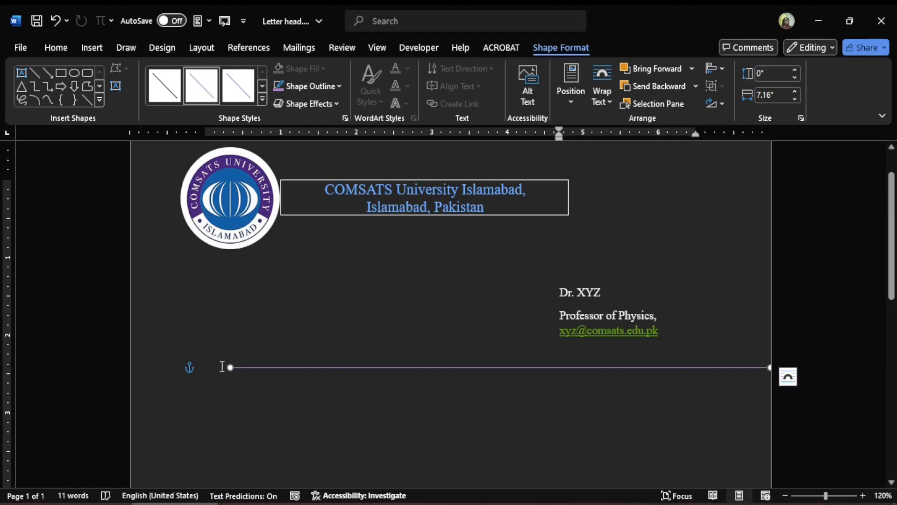
pyautogui.moveTo(229, 367); pyautogui.dragTo(135, 368)
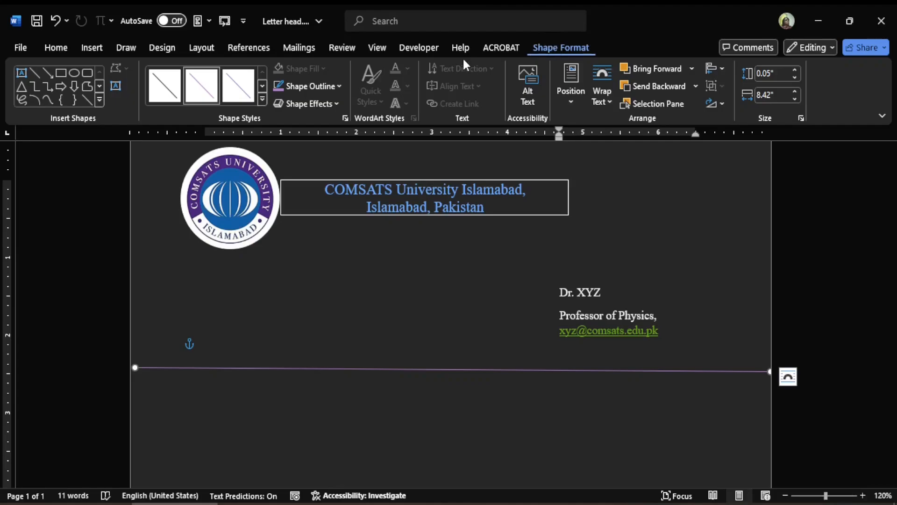
# Step: Format the line below the contact details with a 3 pt weight and the standard Red outline colour
pyautogui.click(313, 89)
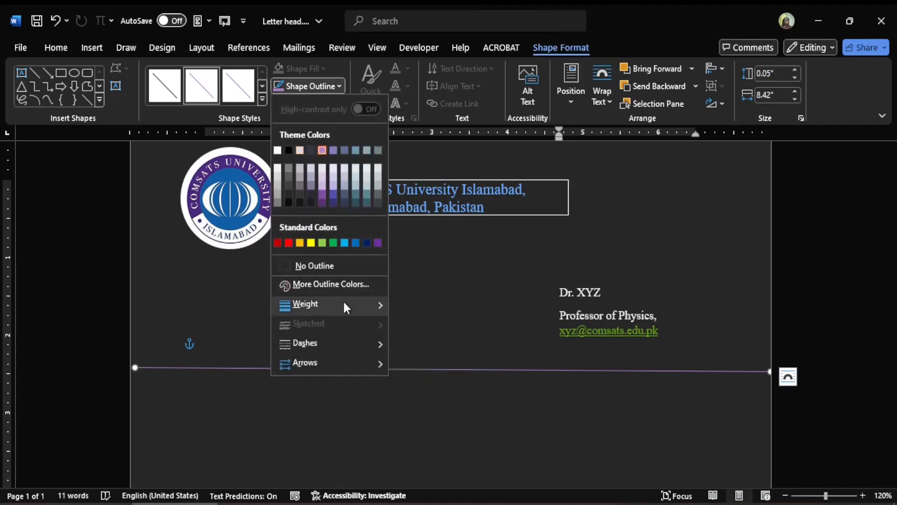
pyautogui.moveTo(343, 304)
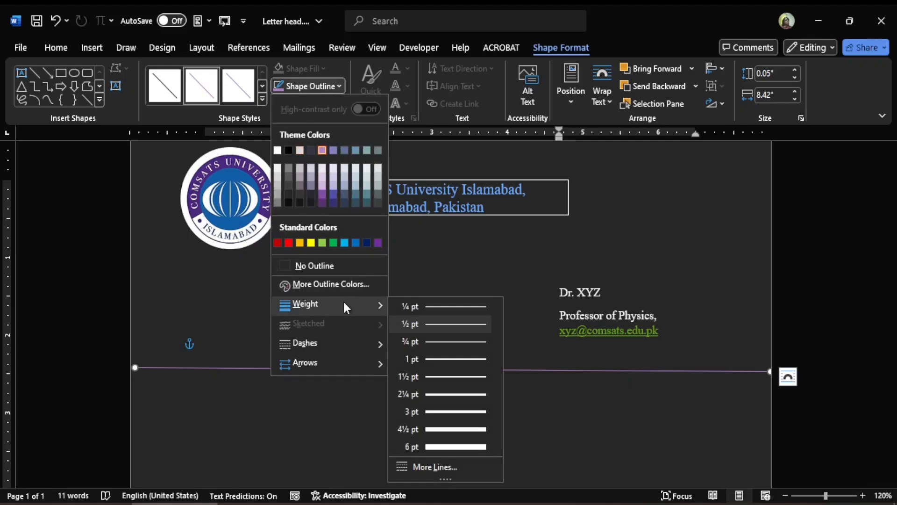
pyautogui.click(452, 414)
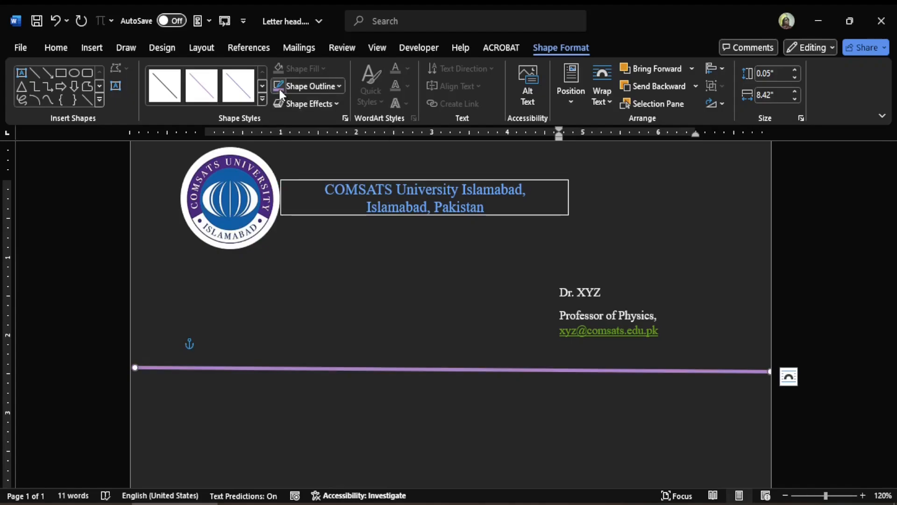
pyautogui.click(293, 84)
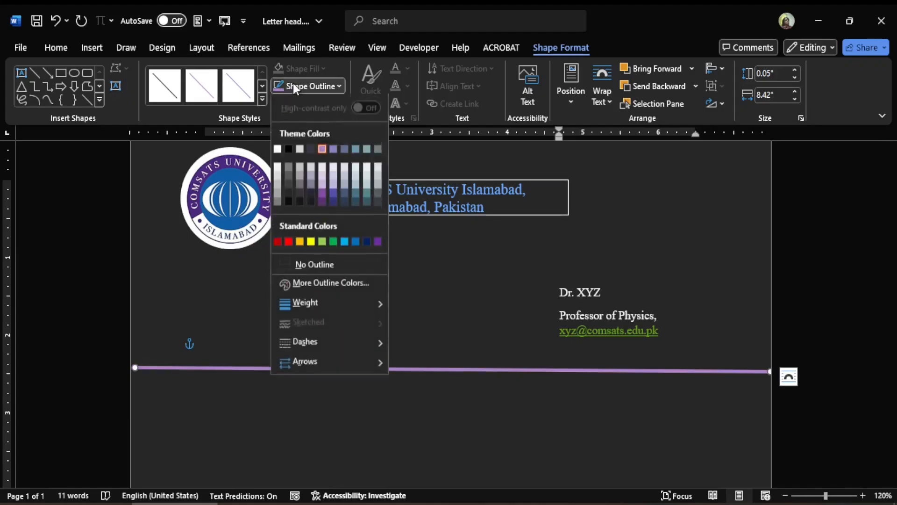
pyautogui.click(287, 242)
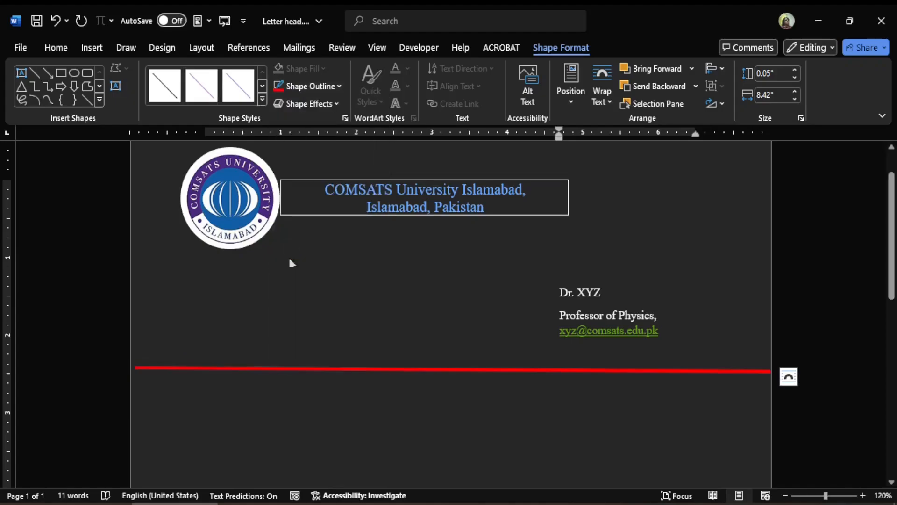
pyautogui.click(374, 414)
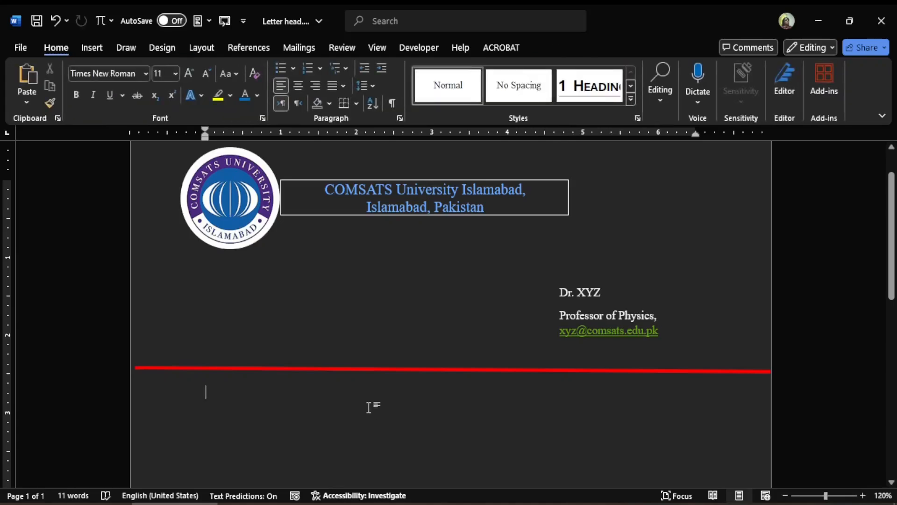
# Step: Extend the red line's left end to the page edge, making it about 8.54 inches wide
pyautogui.click(346, 372)
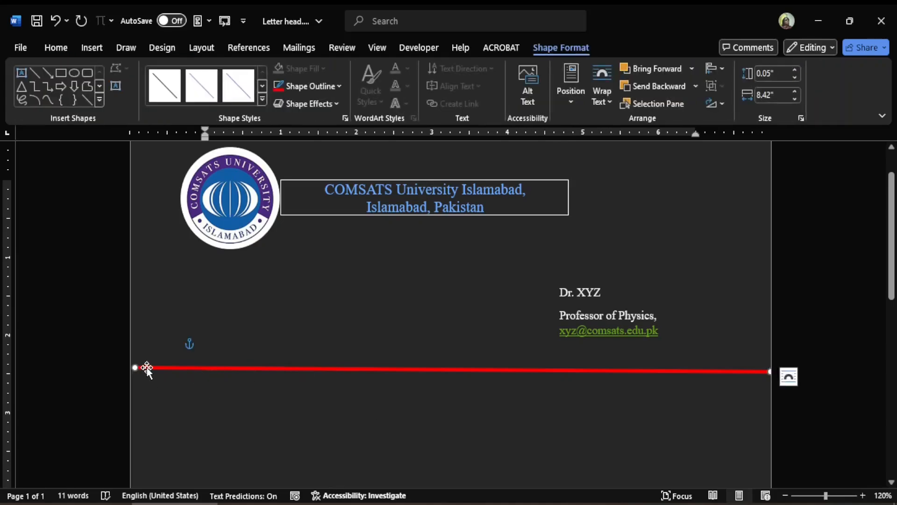
pyautogui.moveTo(132, 367); pyautogui.dragTo(125, 365)
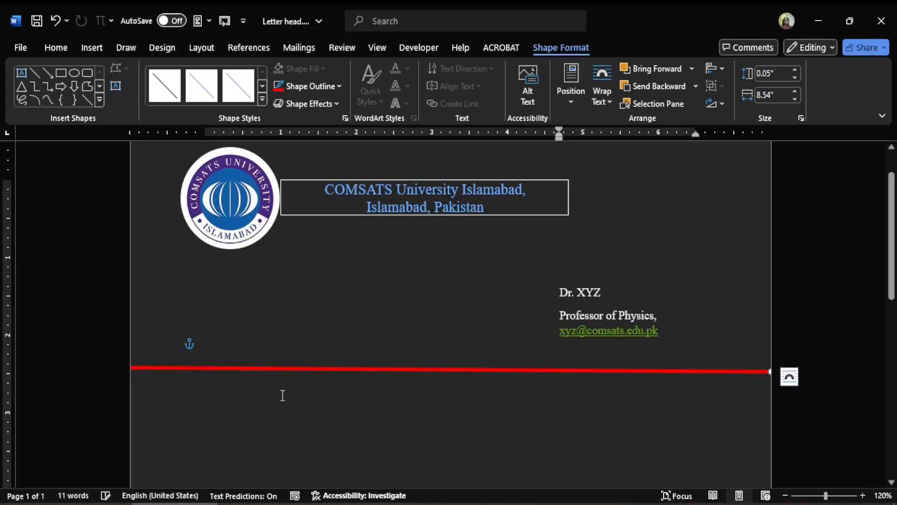
pyautogui.click(505, 398)
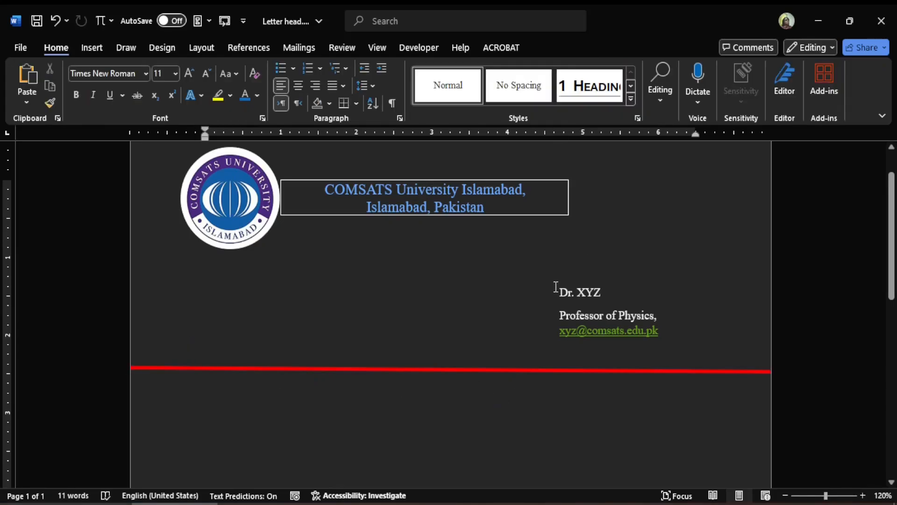
# Step: Insert the photo pic.jpg from the Video33_letterhead template folder on the empty line below the logo
pyautogui.click(615, 268)
pyautogui.click(89, 47)
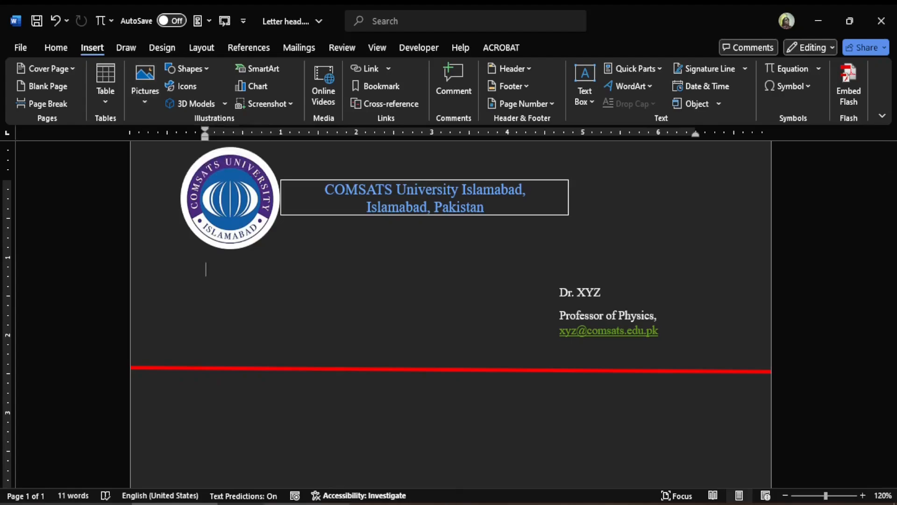
pyautogui.click(335, 459)
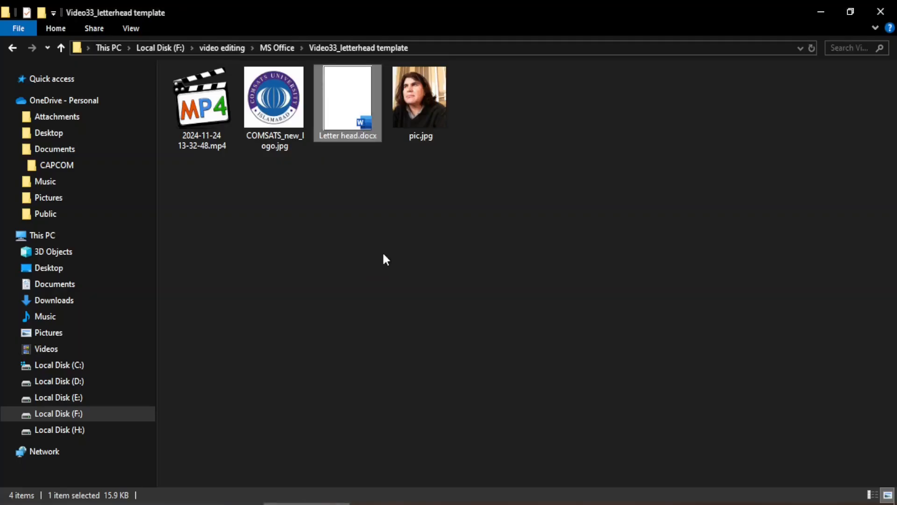
pyautogui.moveTo(405, 98); pyautogui.dragTo(468, 296)
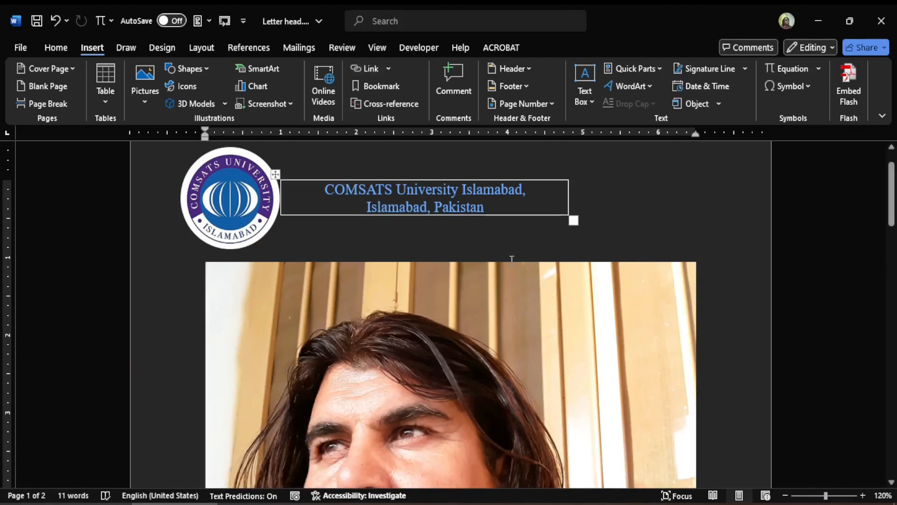
# Step: Shrink the inserted photo proportionally to about 1.9 inches wide
pyautogui.scroll(-3, 671, 286)
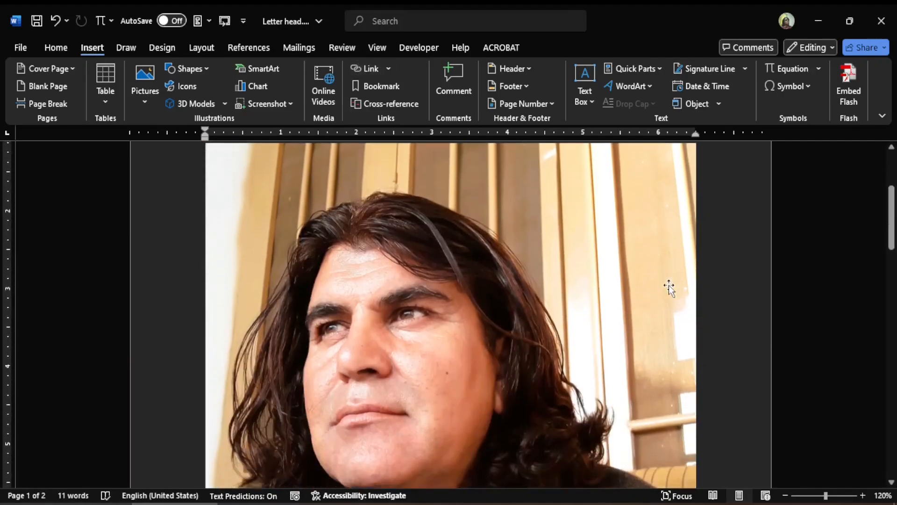
pyautogui.click(579, 313)
pyautogui.scroll(3, 662, 336)
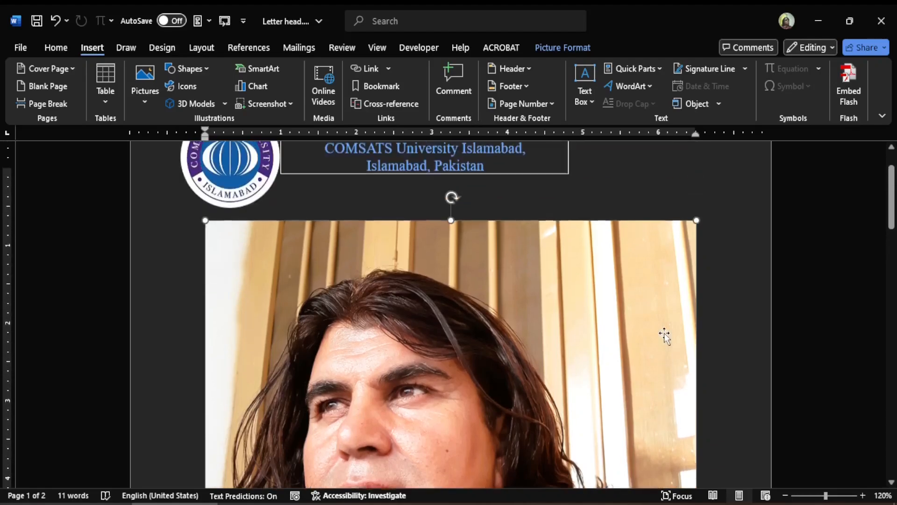
pyautogui.moveTo(696, 249); pyautogui.dragTo(309, 491)
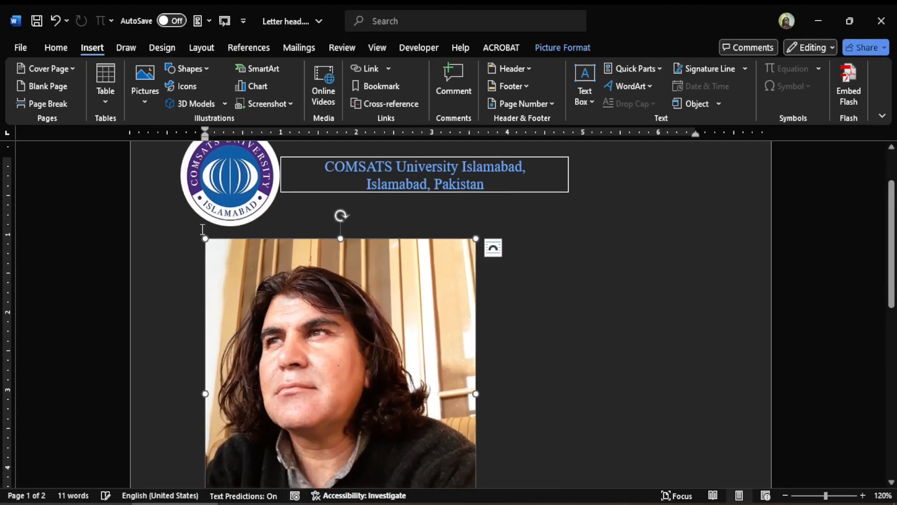
pyautogui.moveTo(205, 239); pyautogui.dragTo(346, 401)
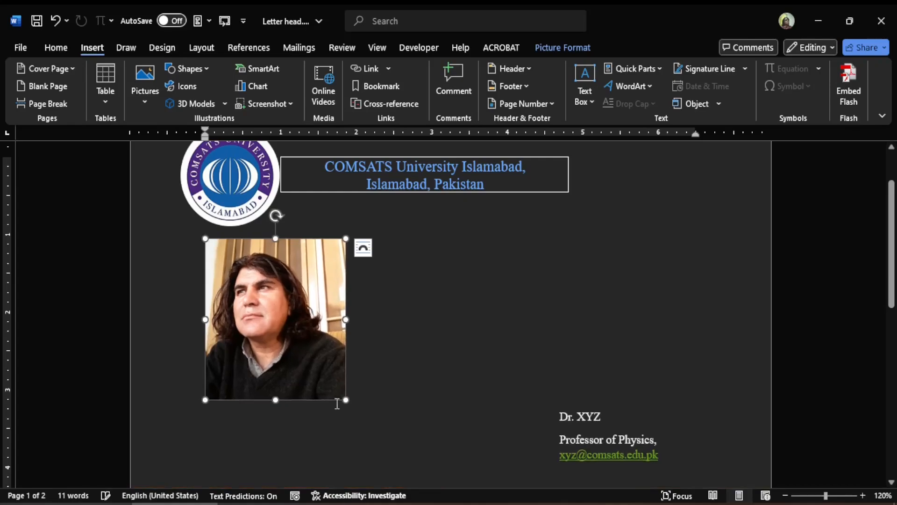
# Step: Set the photo's text wrapping to In Front of Text and move it to the right of the heading table
pyautogui.click(363, 247)
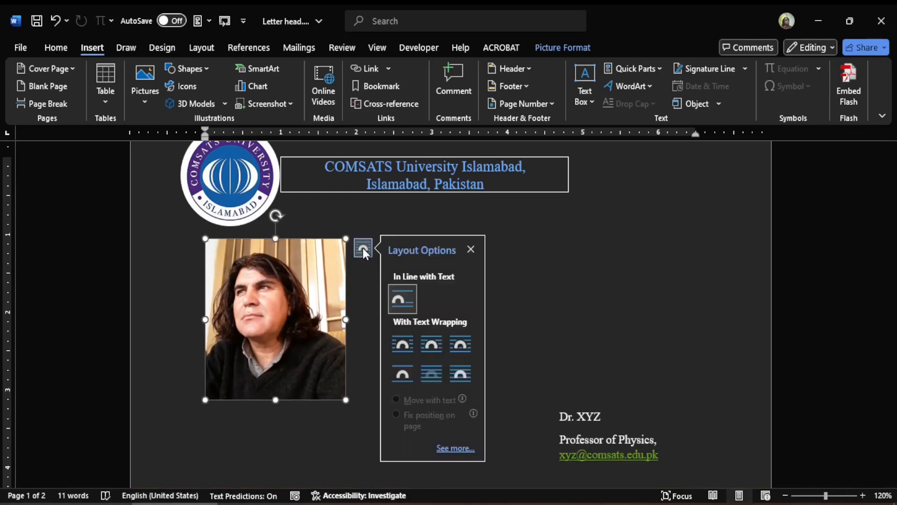
pyautogui.click(459, 376)
pyautogui.moveTo(278, 306); pyautogui.dragTo(647, 215)
# Step: Shrink the photo to about 1.2 inches wide and place it directly above the professor's name, beside the heading table
pyautogui.scroll(1, 647, 215)
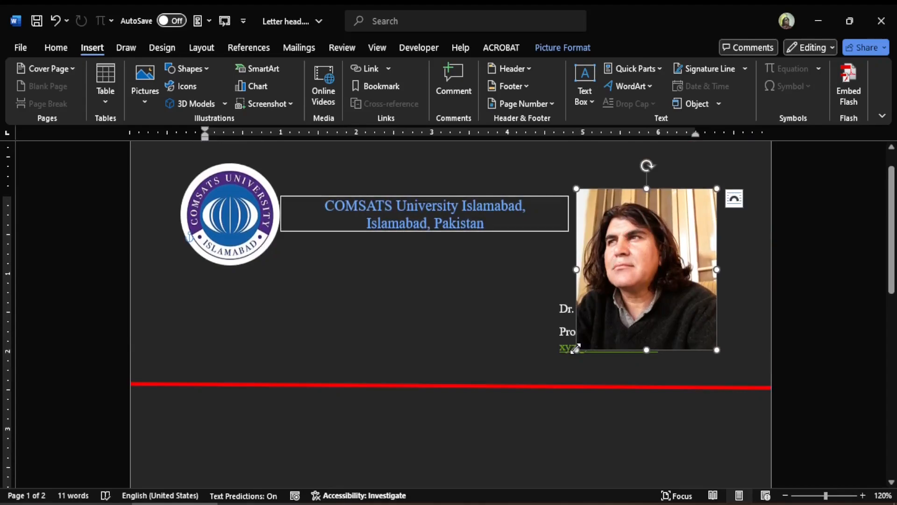
pyautogui.moveTo(576, 348); pyautogui.dragTo(631, 286)
pyautogui.moveTo(690, 238); pyautogui.dragTo(645, 242)
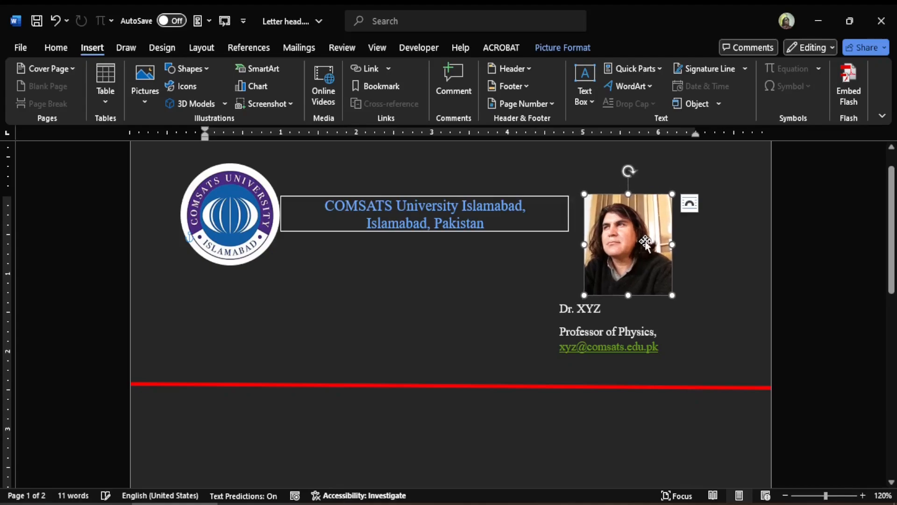
# Step: Shrink the professor's photo proportionally to about 0.99 inches wide and 1.11 inches high
pyautogui.moveTo(672, 195); pyautogui.dragTo(660, 214)
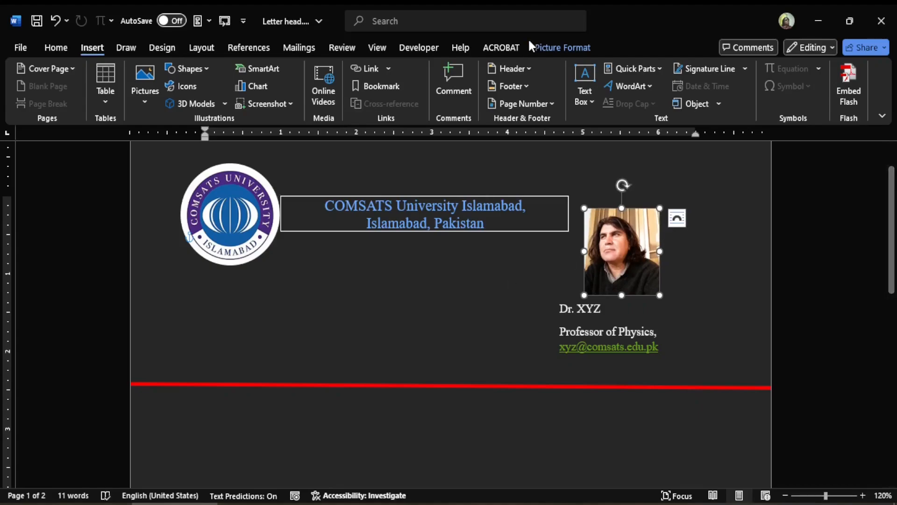
pyautogui.click(556, 46)
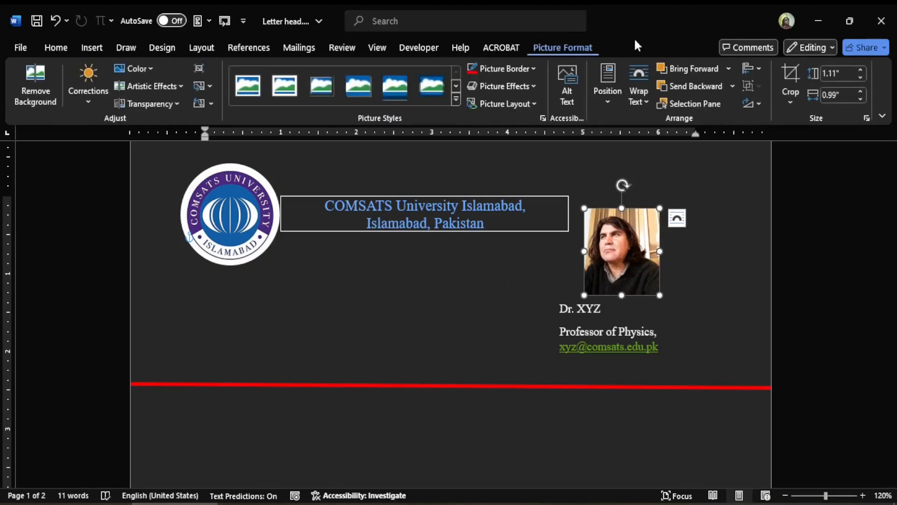
pyautogui.click(791, 101)
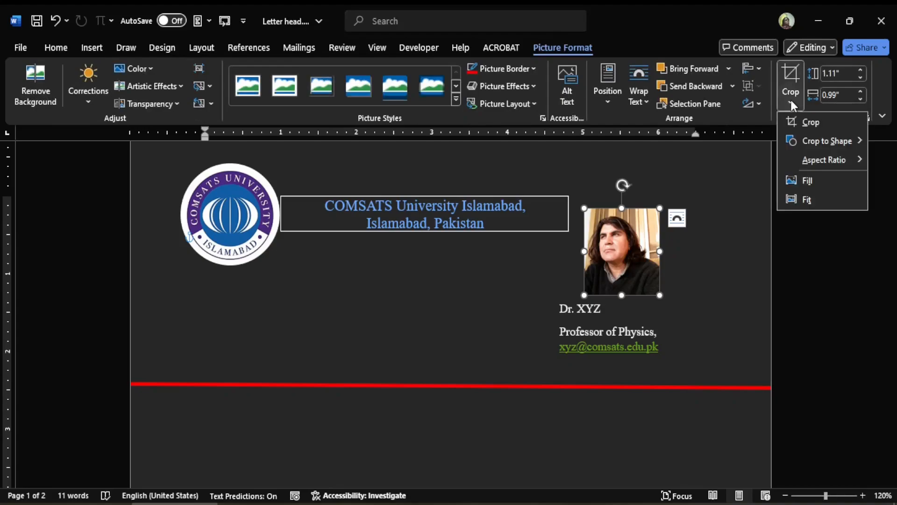
pyautogui.moveTo(852, 139)
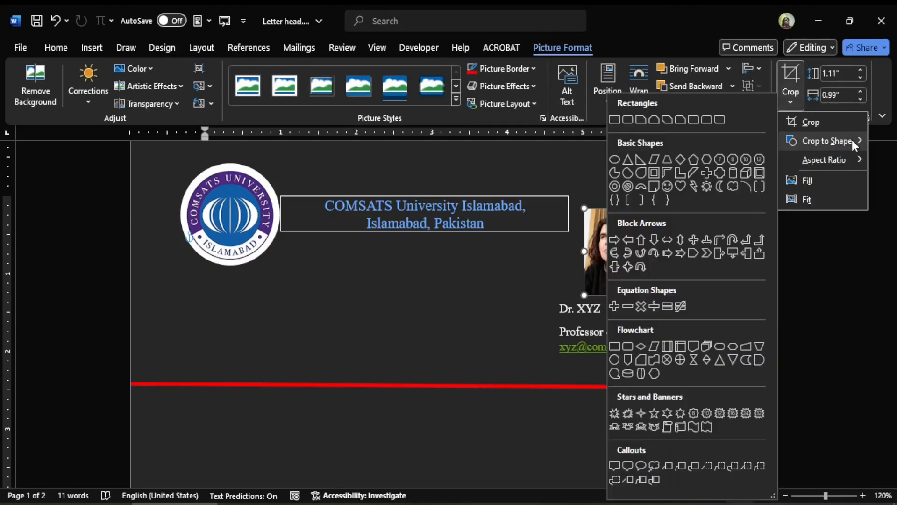
pyautogui.click(465, 319)
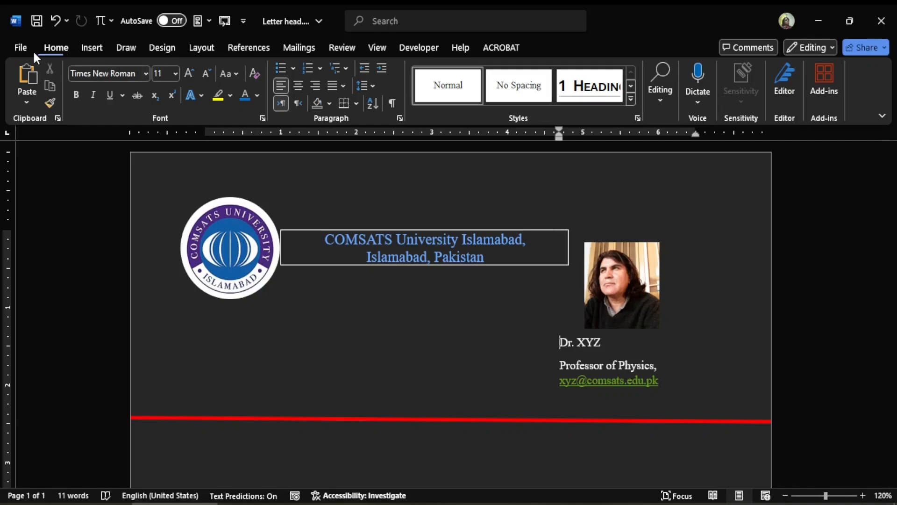
# Step: Save the letterhead as a Word Template (*.dotx) named Letter head in the Custom Office Templates folder
pyautogui.click(17, 47)
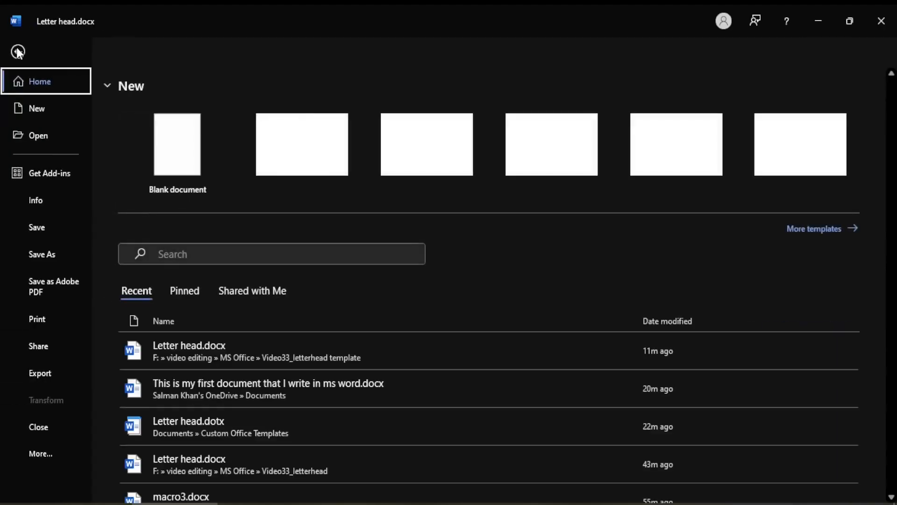
pyautogui.click(52, 257)
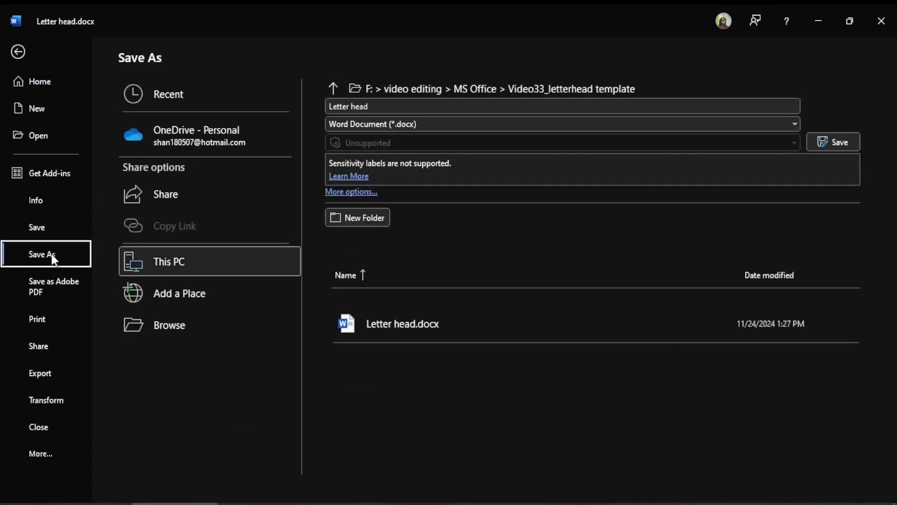
pyautogui.click(355, 194)
pyautogui.click(357, 191)
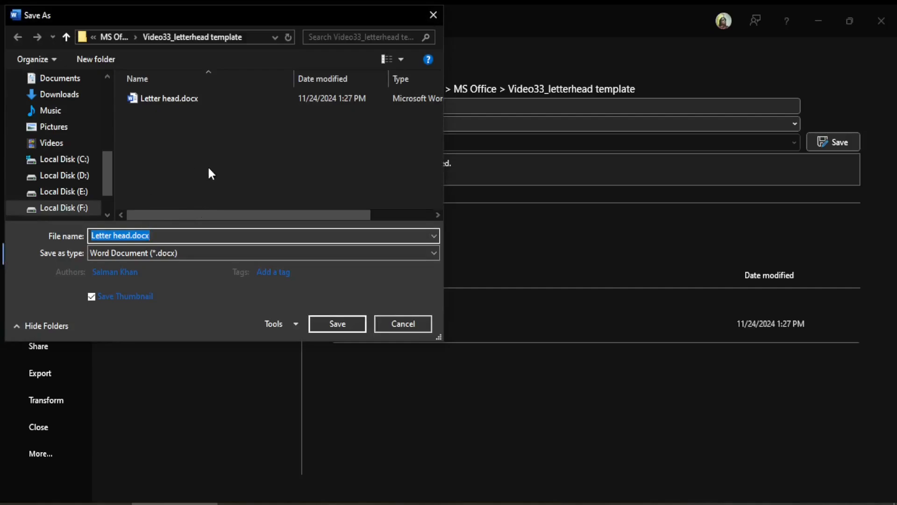
pyautogui.click(173, 252)
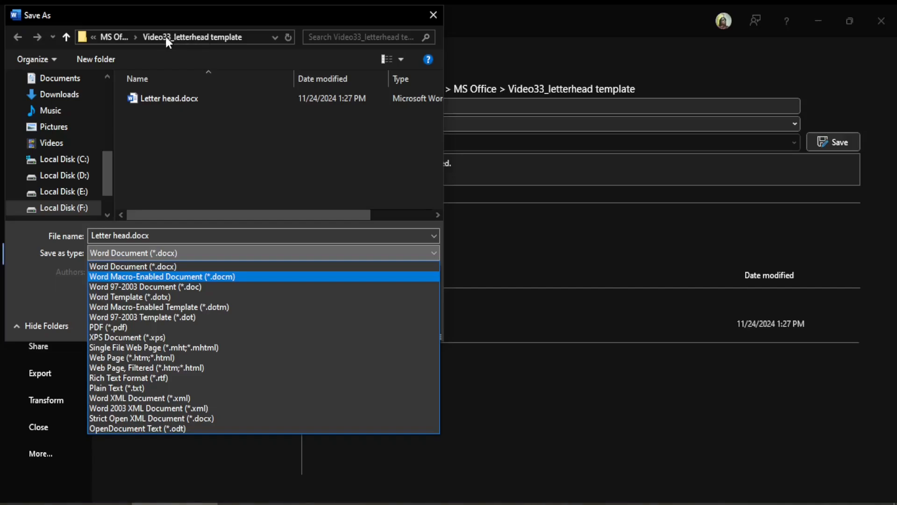
pyautogui.click(136, 297)
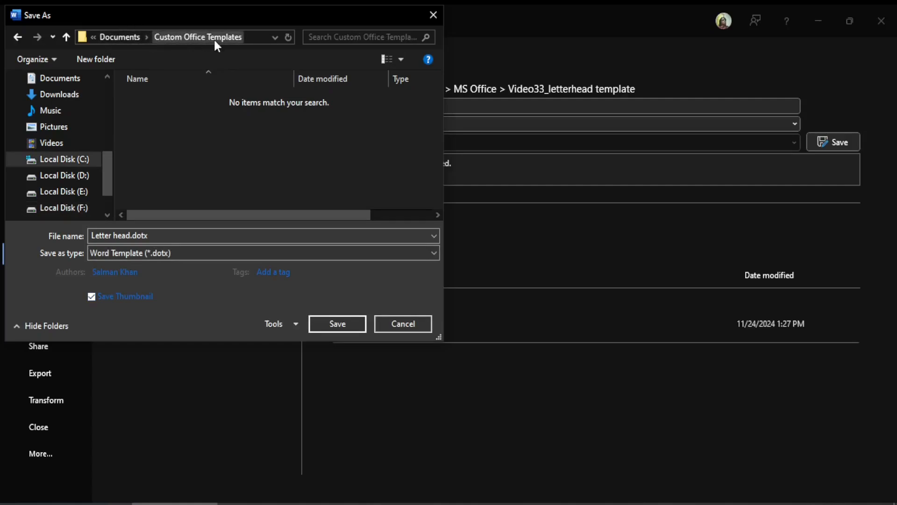
pyautogui.click(247, 38)
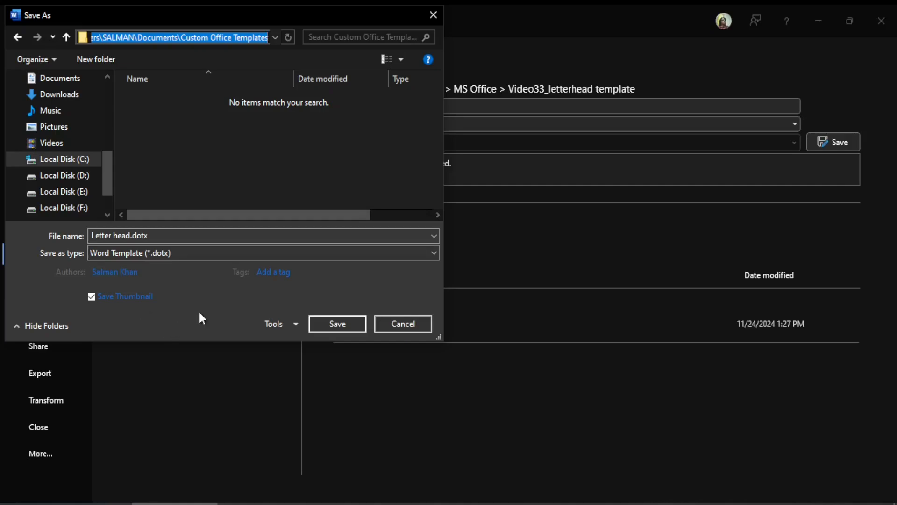
pyautogui.click(344, 324)
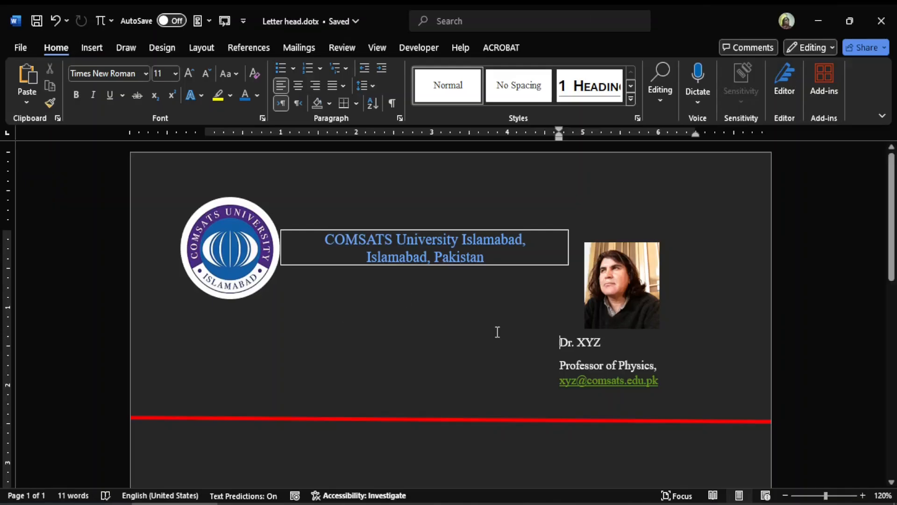
pyautogui.click(498, 332)
pyautogui.scroll(-1, 499, 332)
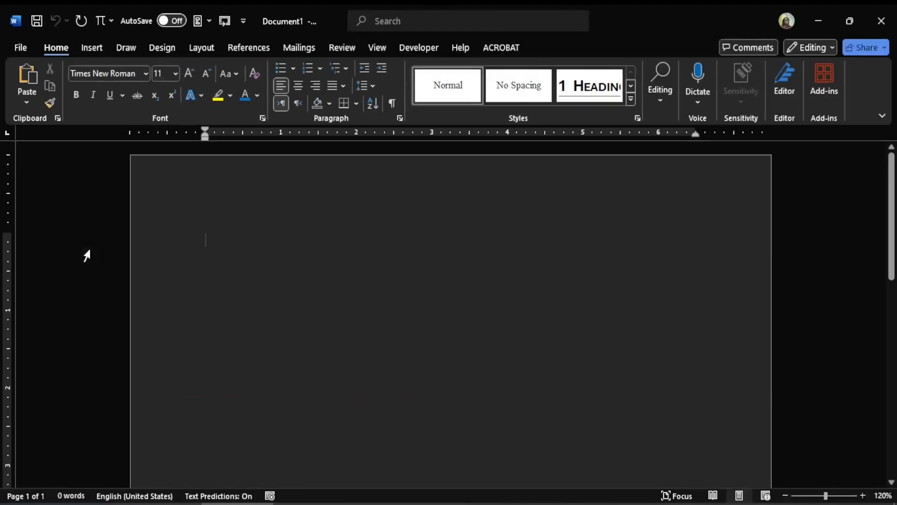
# Step: View the personal templates and create a new document from the Letter head template
pyautogui.click(21, 48)
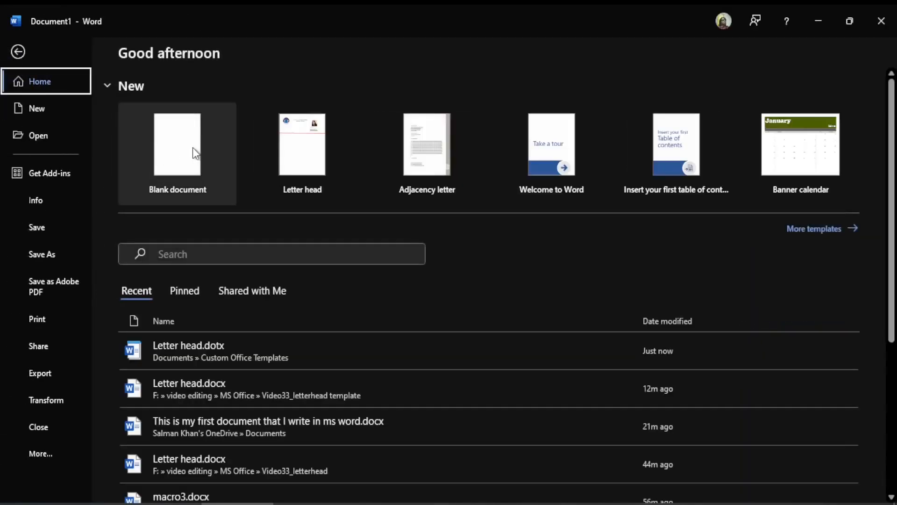
pyautogui.click(812, 229)
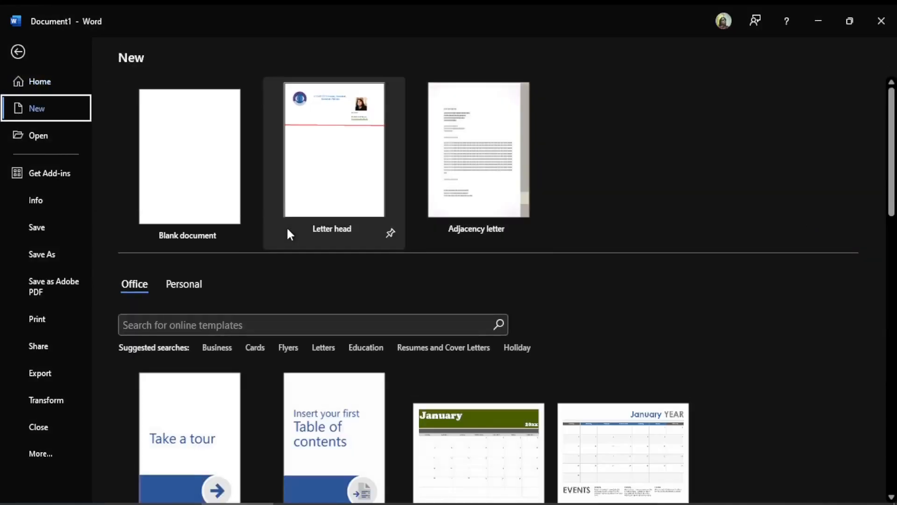
pyautogui.click(184, 283)
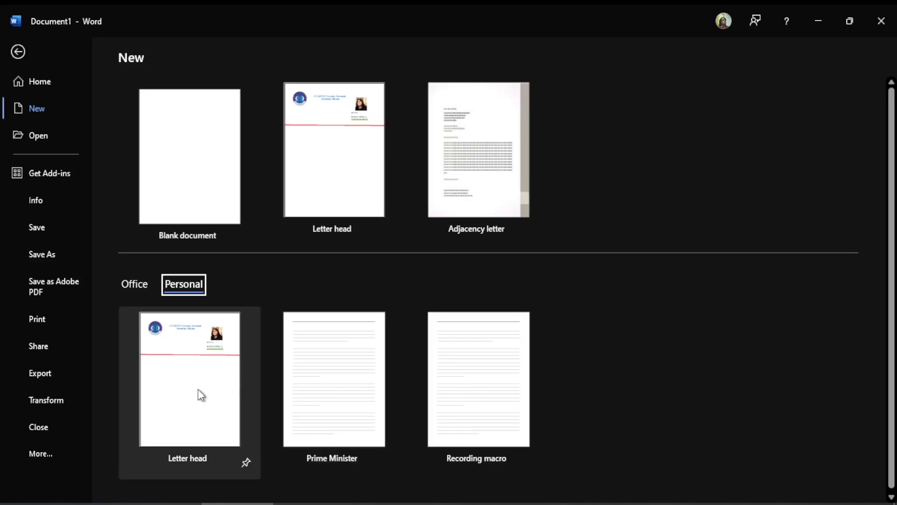
pyautogui.click(348, 159)
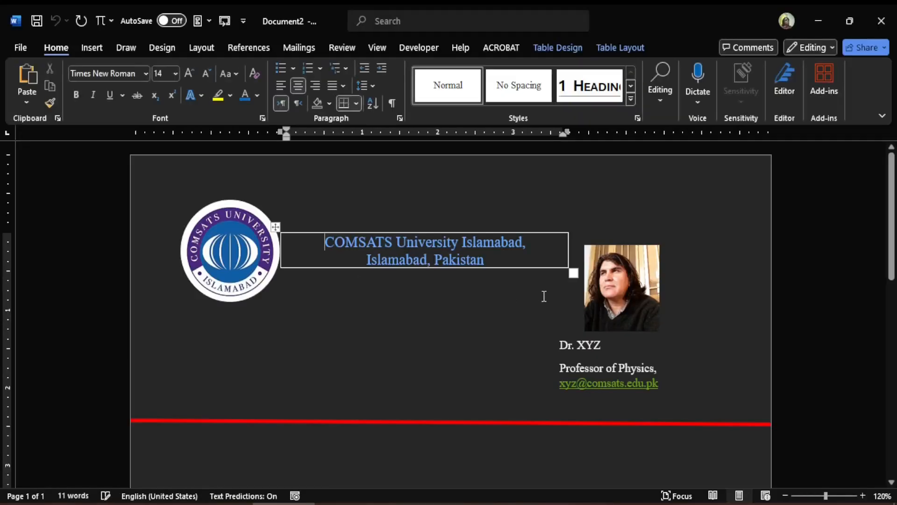
# Step: Place the text cursor on the empty line below the red divider line in the new document
pyautogui.scroll(-3, 517, 332)
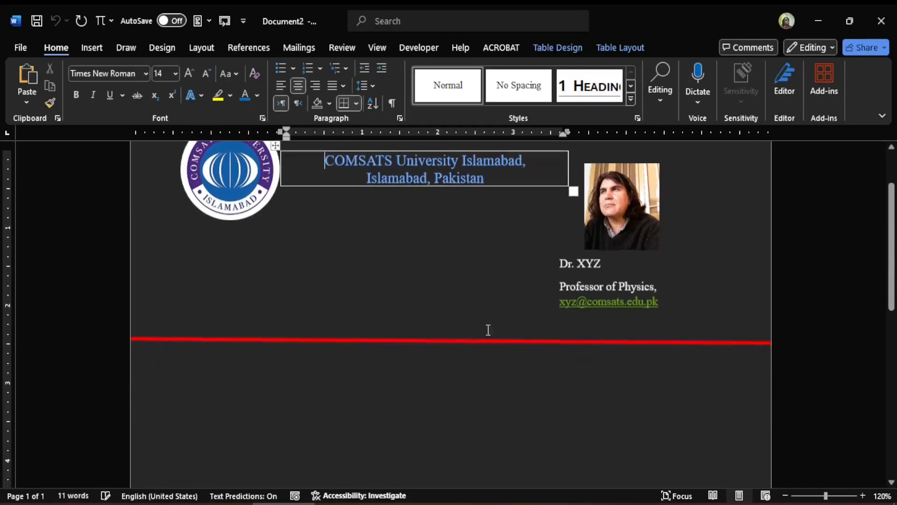
pyautogui.click(428, 436)
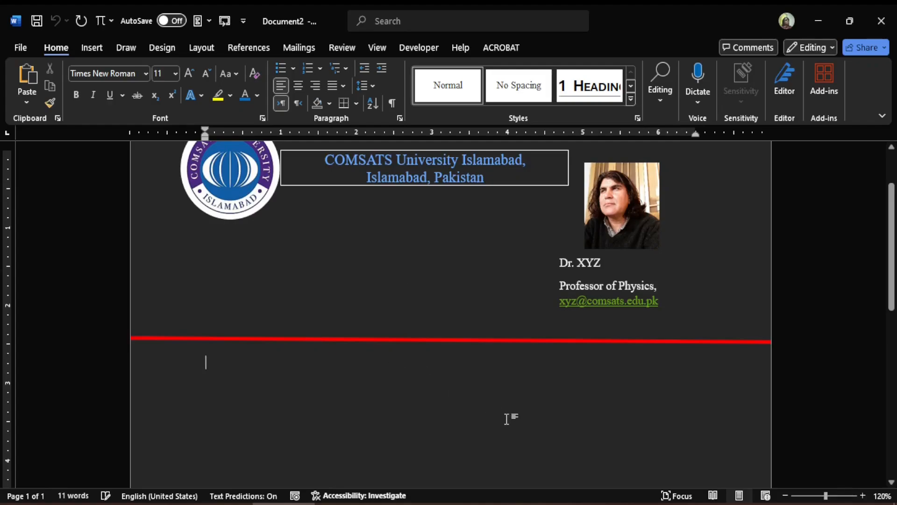
pyautogui.scroll(2, 506, 419)
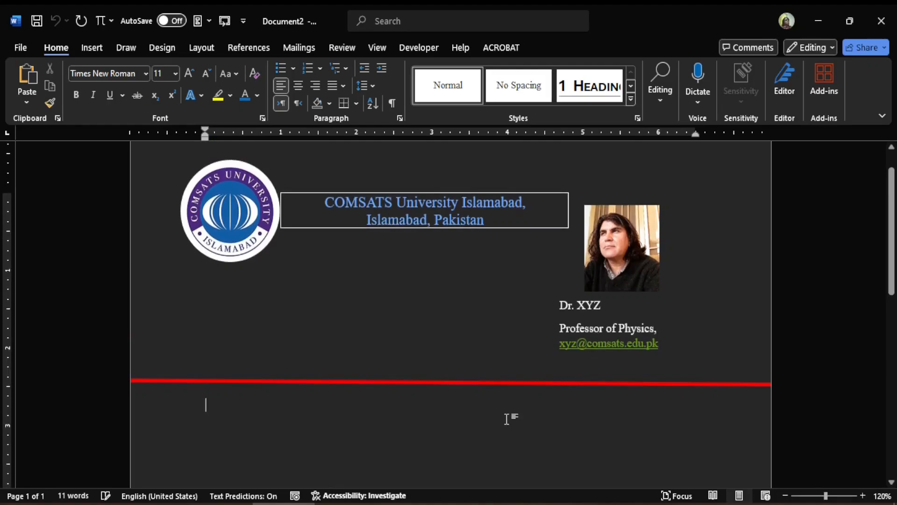